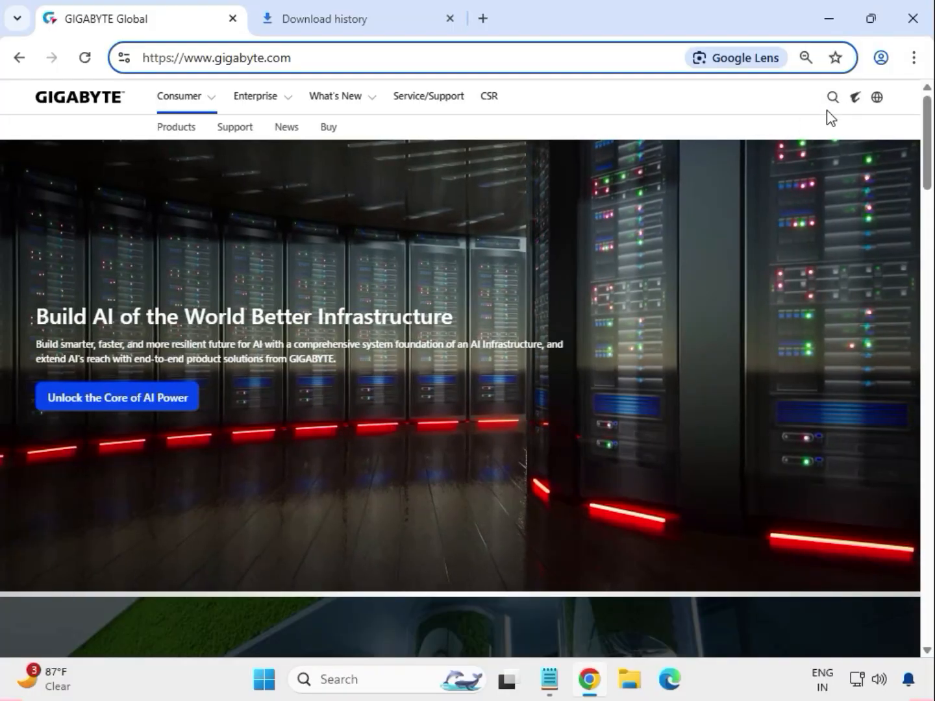
Step: Search the GIGABYTE site for B550 AORUS PRO V2
click(832, 104)
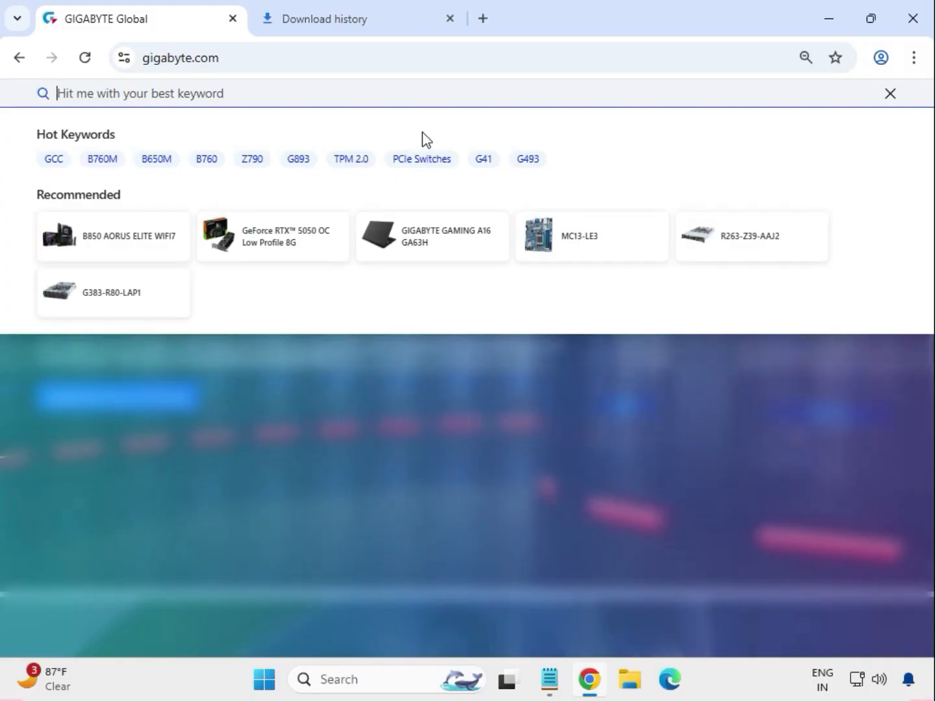
text(B550 AORUS PRO V2)
key(Return)
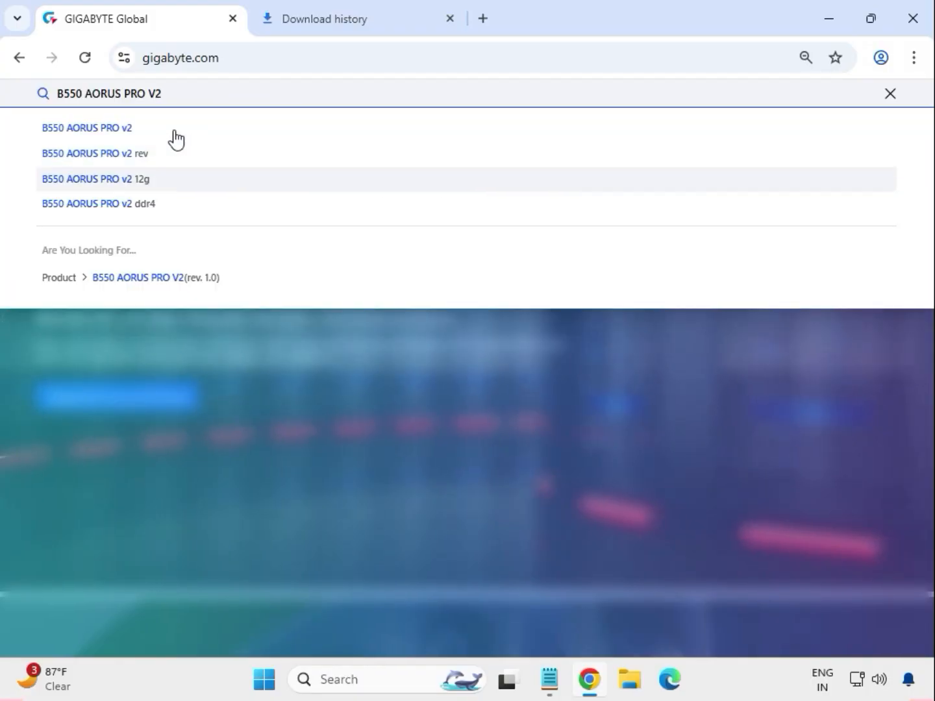
click(174, 133)
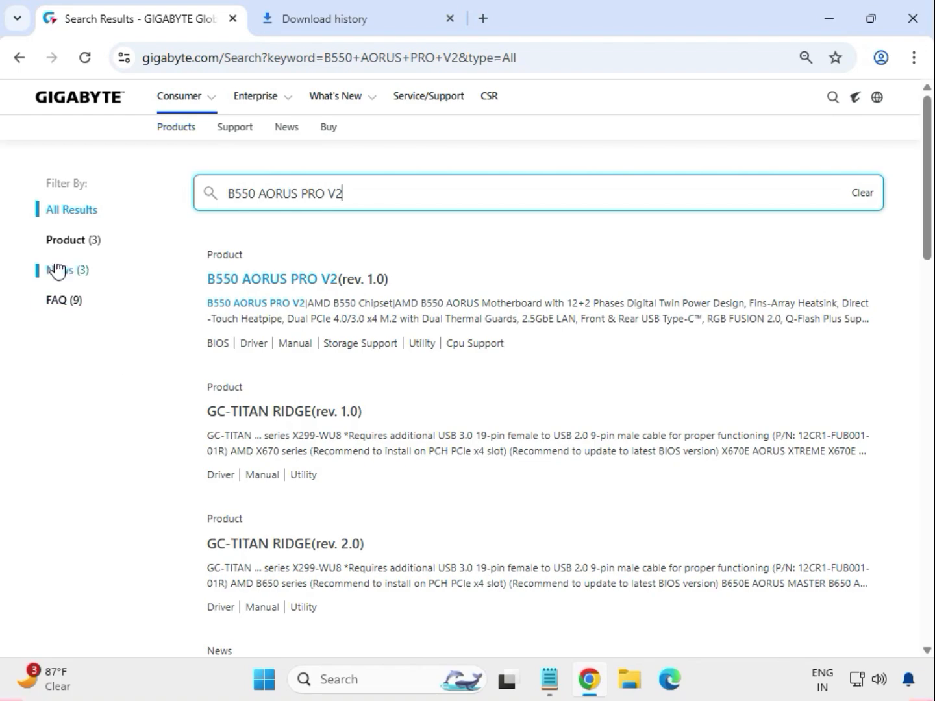
Step: Filter the search results to products and open the support page of the B550 AORUS PRO V2 (rev. 1.0) motherboard
click(68, 241)
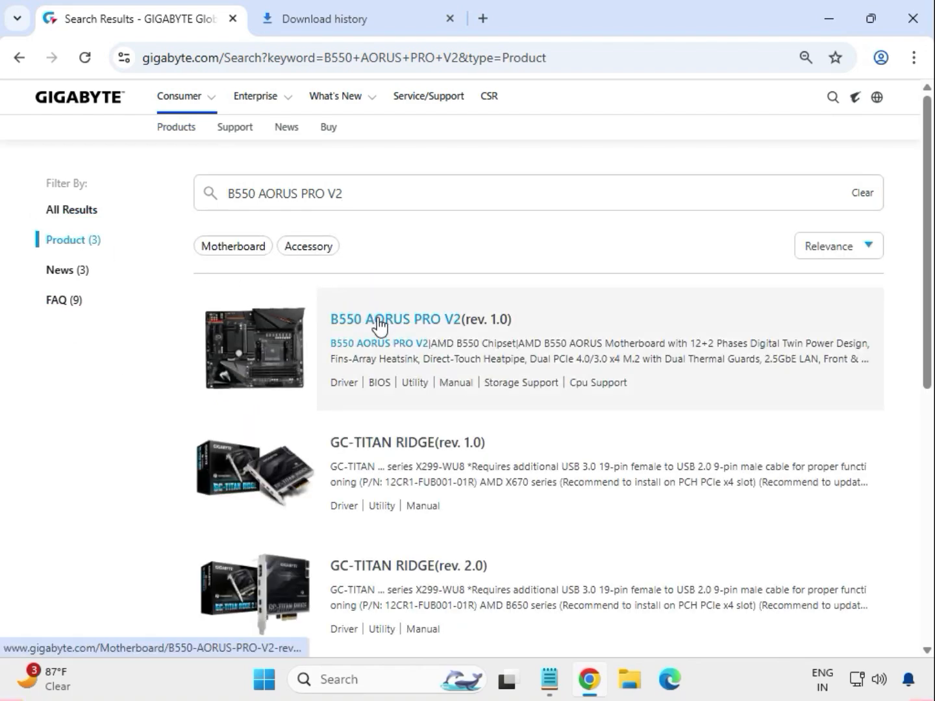
click(418, 327)
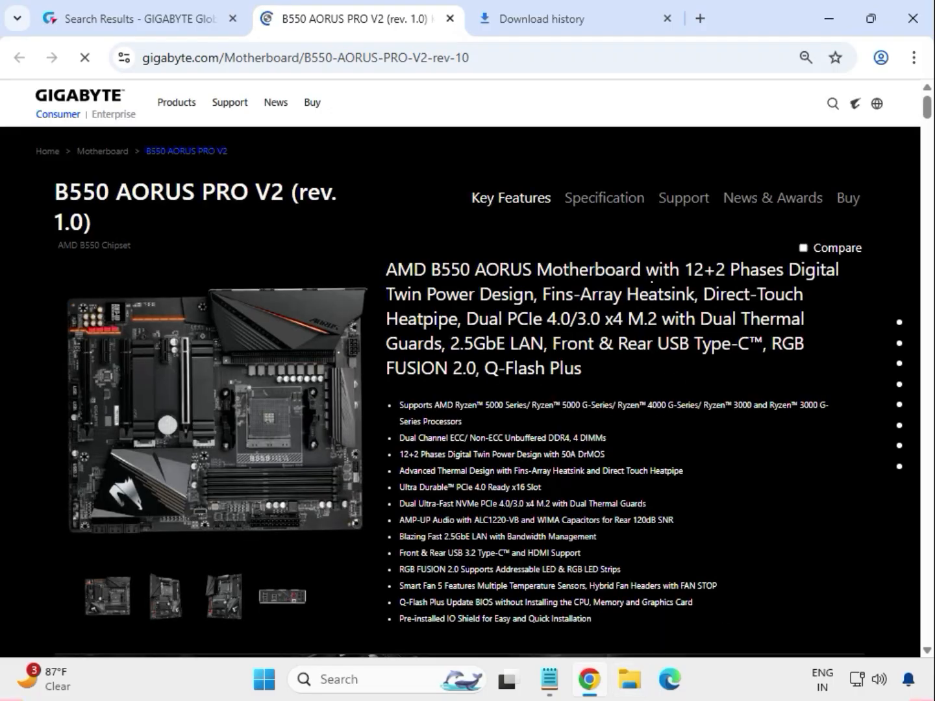
click(667, 198)
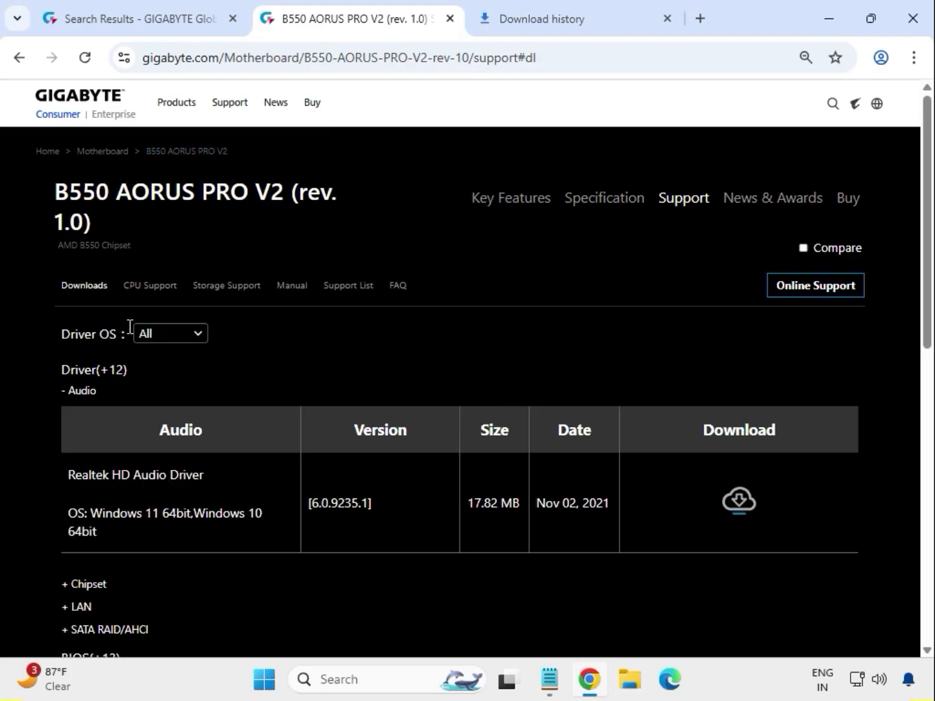
Step: Set the driver OS to Windows 11 64bit and download the Realtek HD Audio Driver, version 6.0.9235.1
click(202, 338)
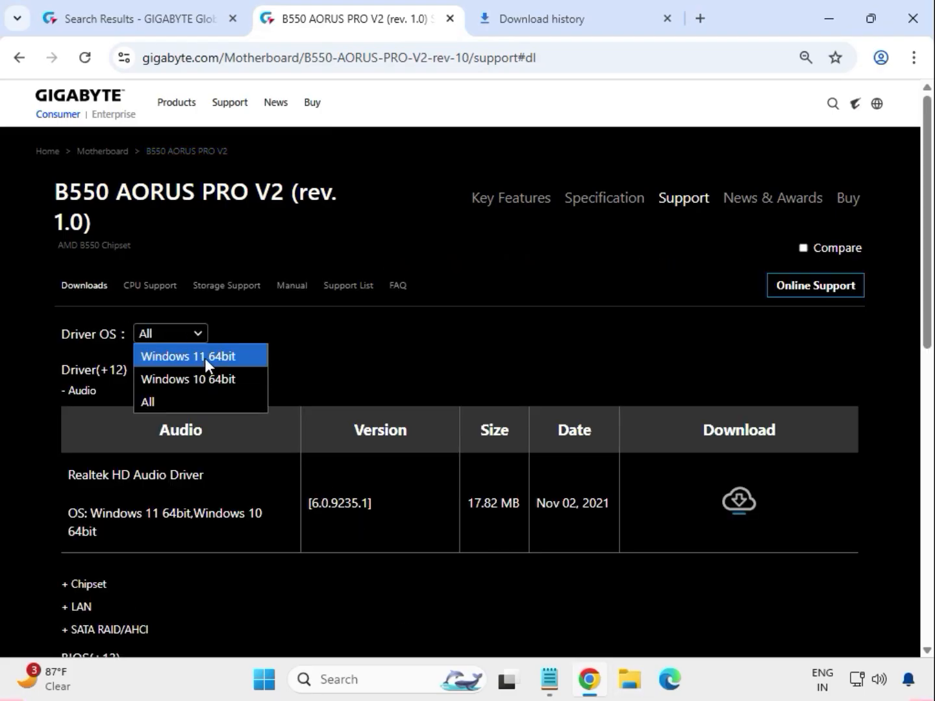
click(205, 358)
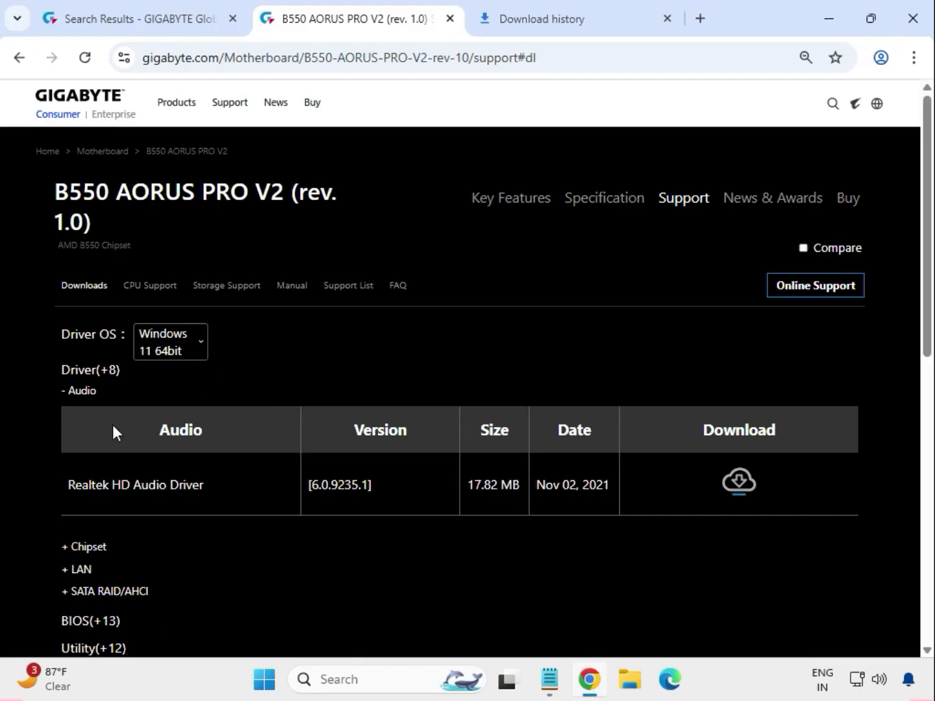
double_click(96, 390)
drag(133, 484, 739, 487)
click(738, 486)
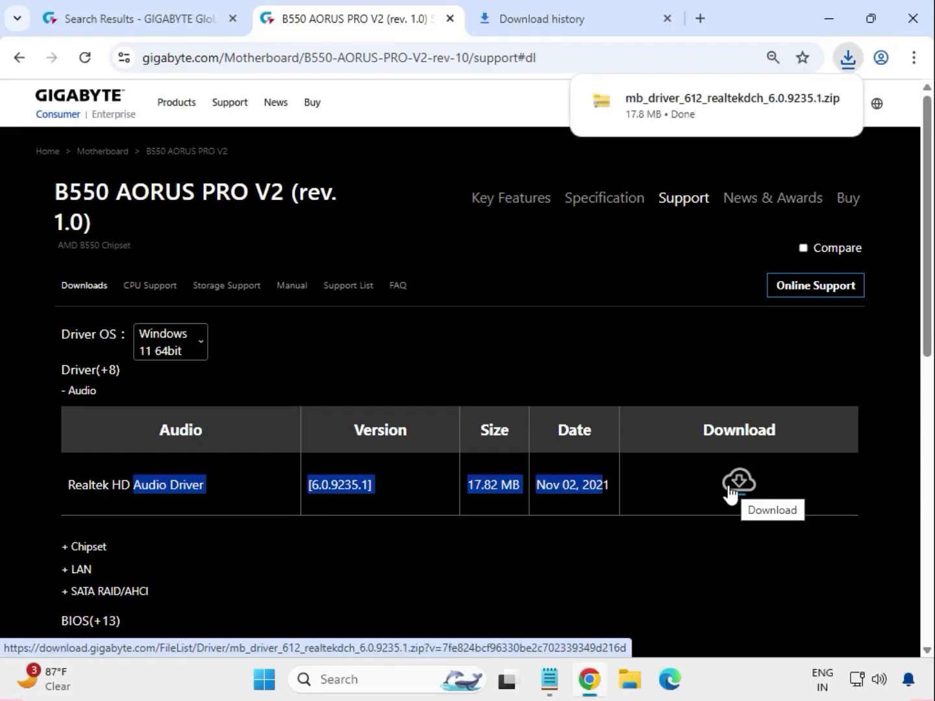
Step: Expand the Chipset drivers and download the AMD Chipset Driver, version 5.11.02.217
click(99, 547)
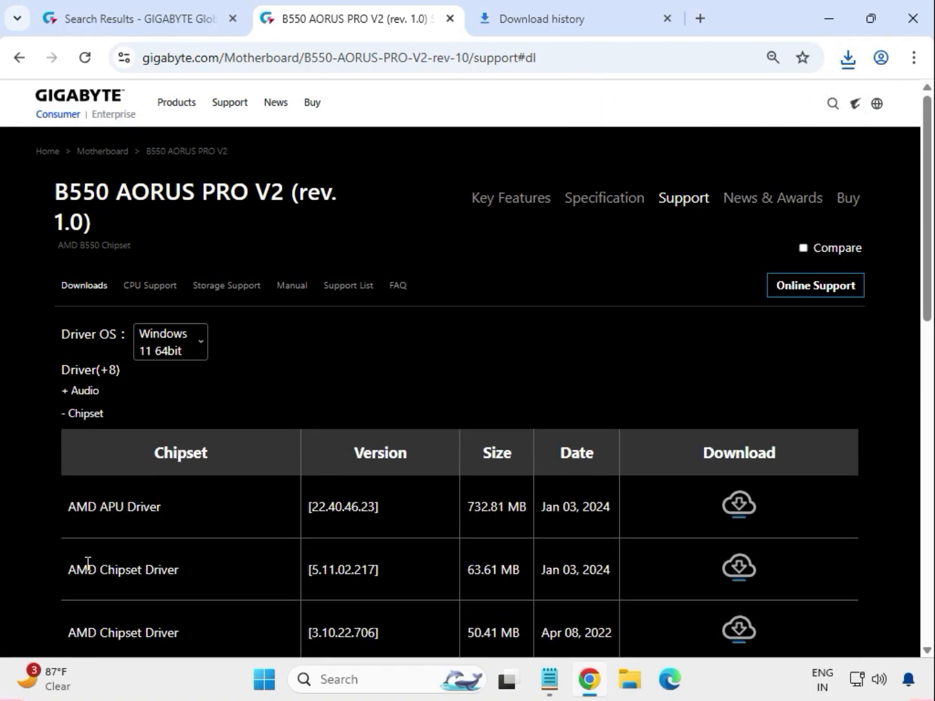
scroll(88, 564, down, 1)
drag(94, 482, 217, 487)
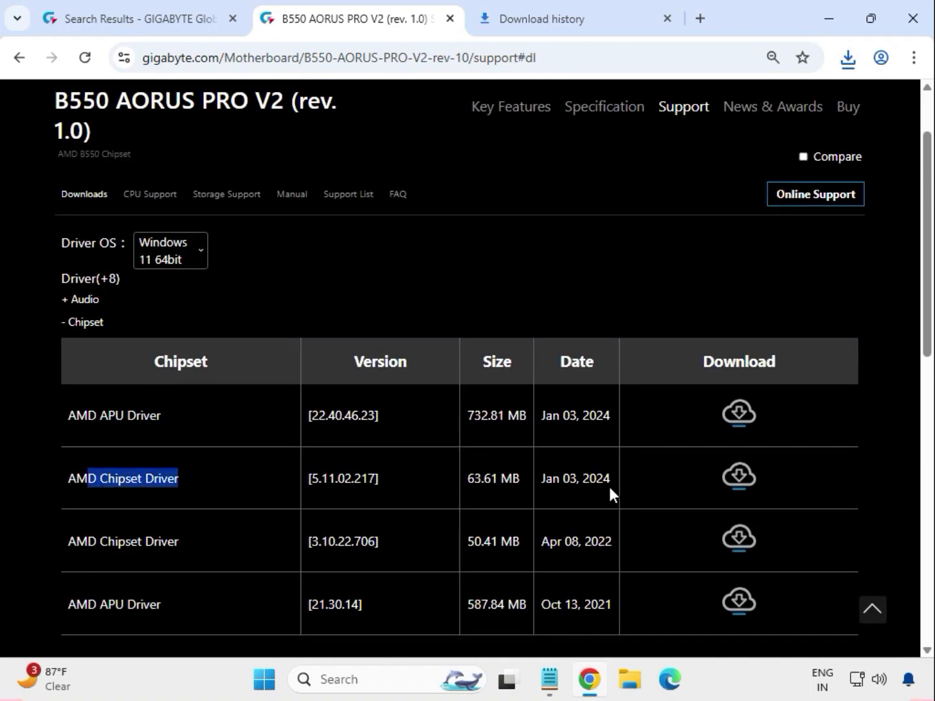
click(740, 479)
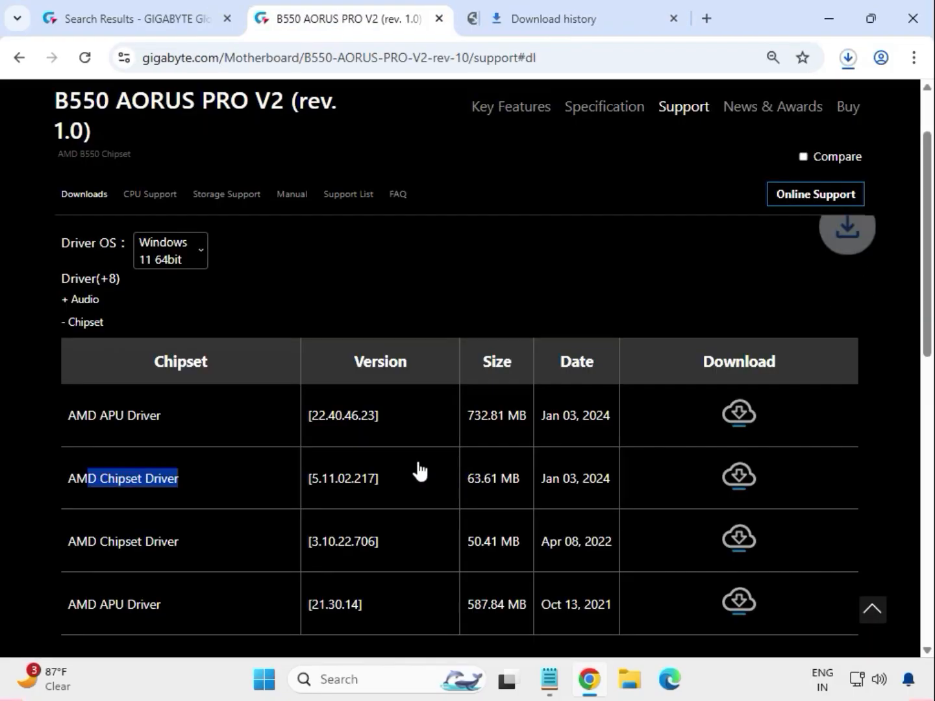
Step: Expand the LAN drivers and download the Realtek LAN Driver, version 11.16.1123.2023
scroll(206, 548, down, 3)
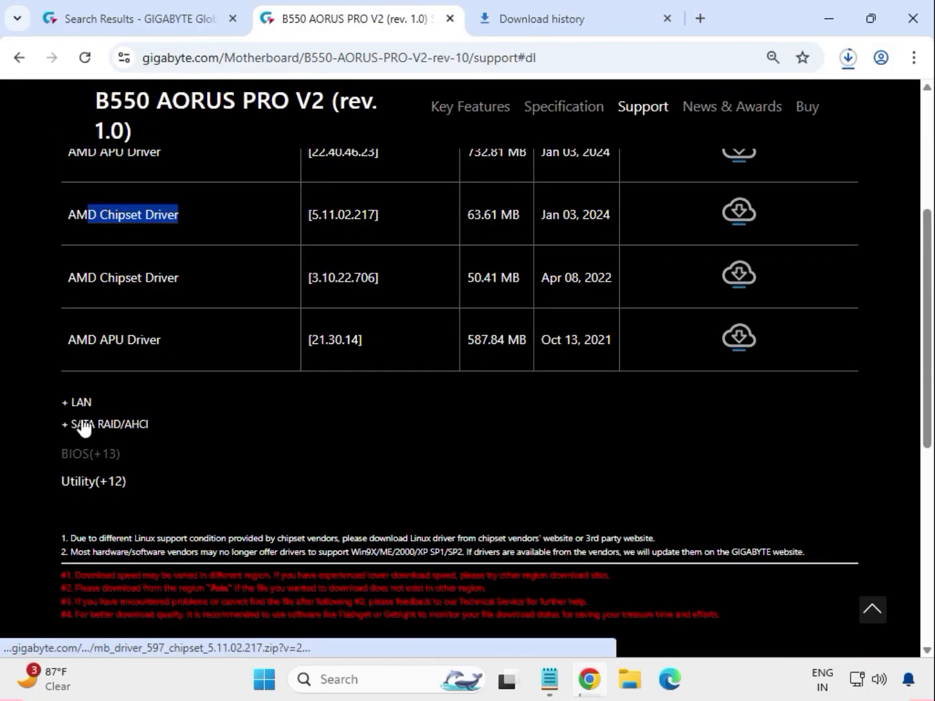
click(84, 405)
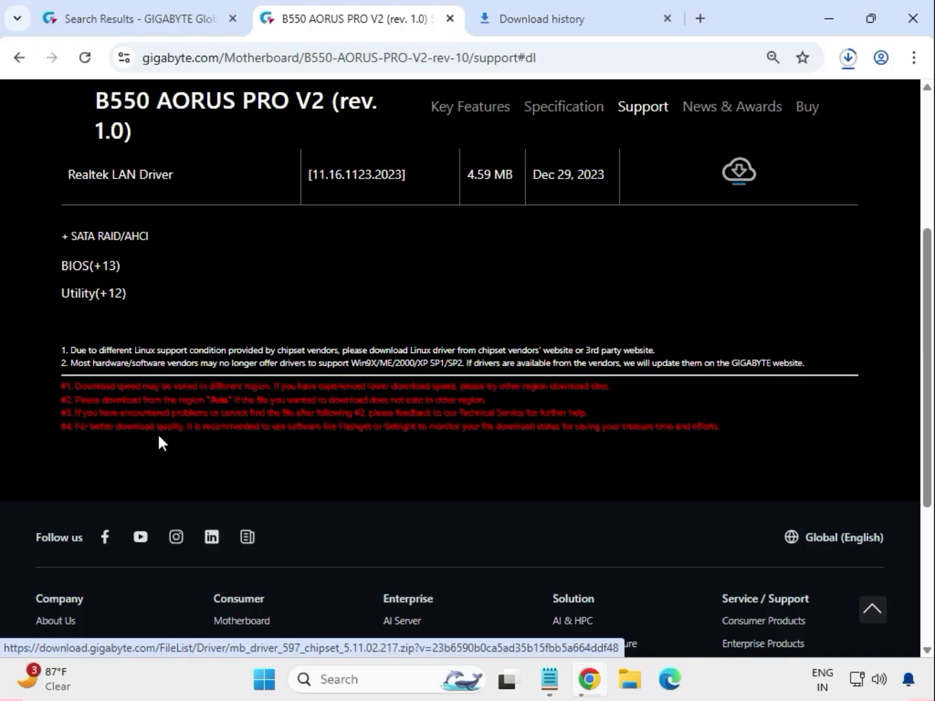
scroll(195, 441, up, 3)
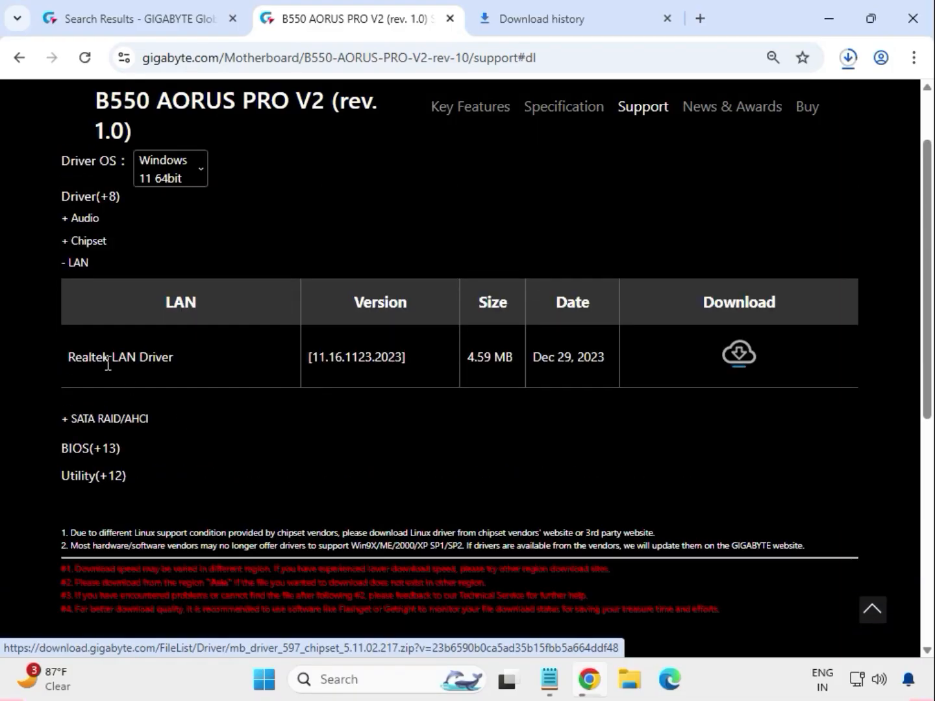
drag(108, 364, 645, 357)
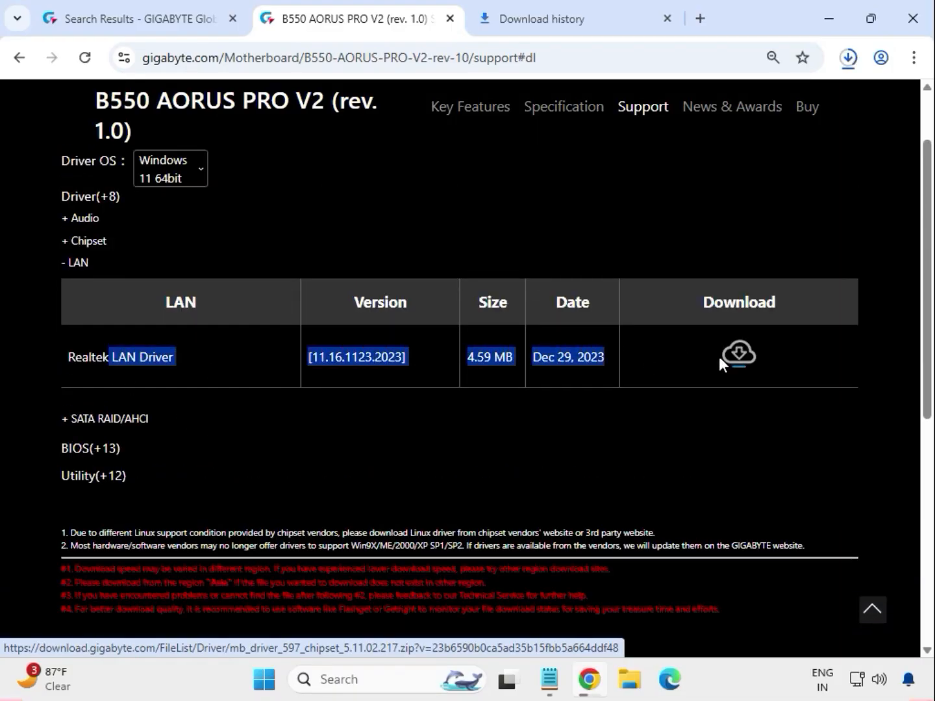
click(735, 364)
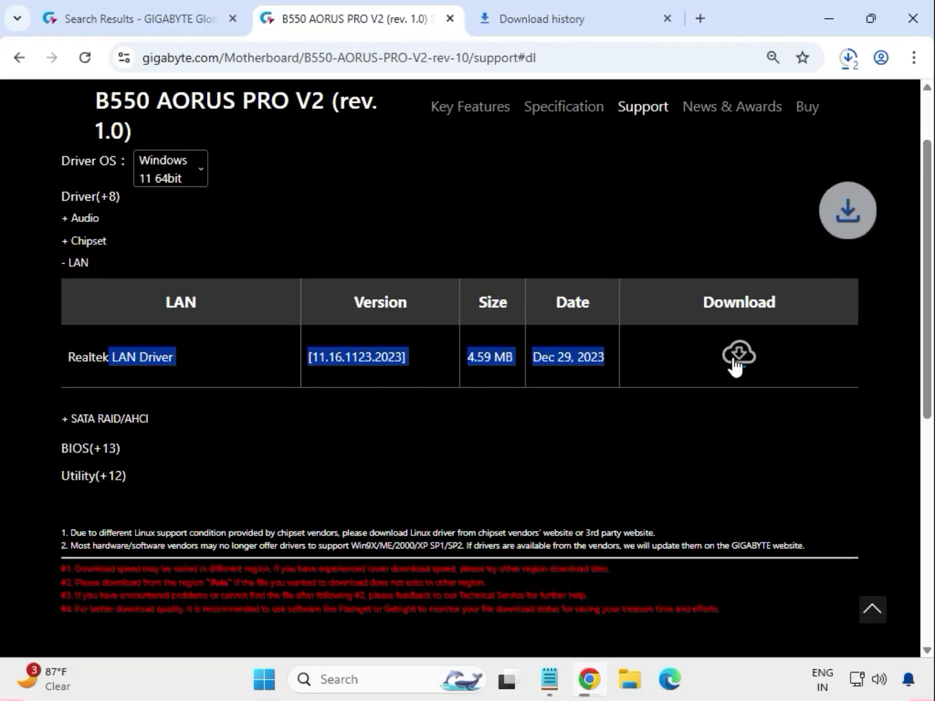
Step: Show the downloaded Realtek audio driver in its folder from the recent downloads and select the driver archives there
click(843, 61)
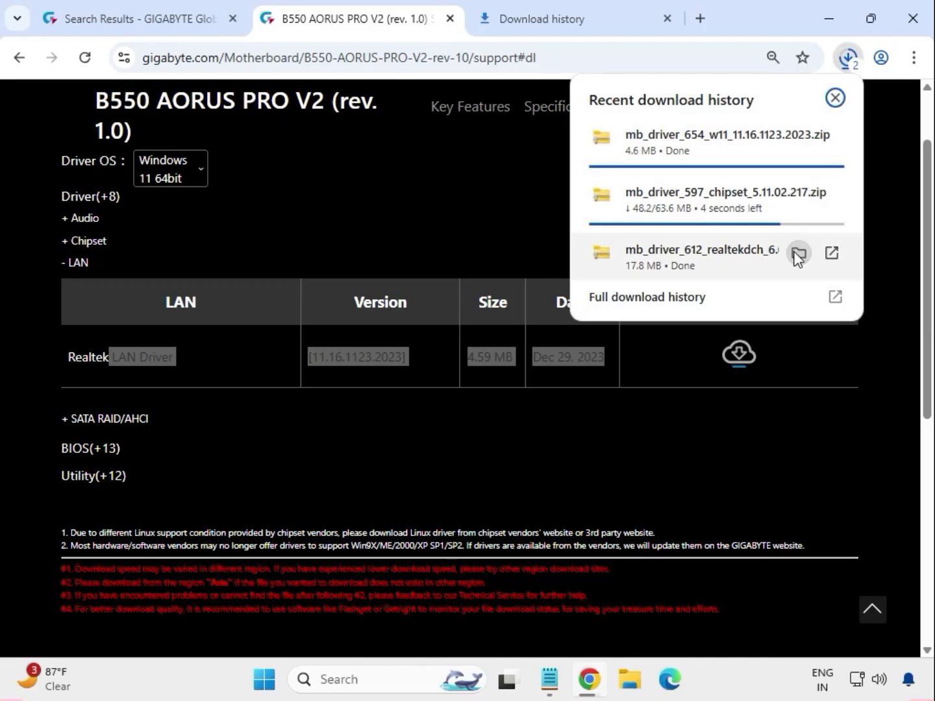
click(798, 253)
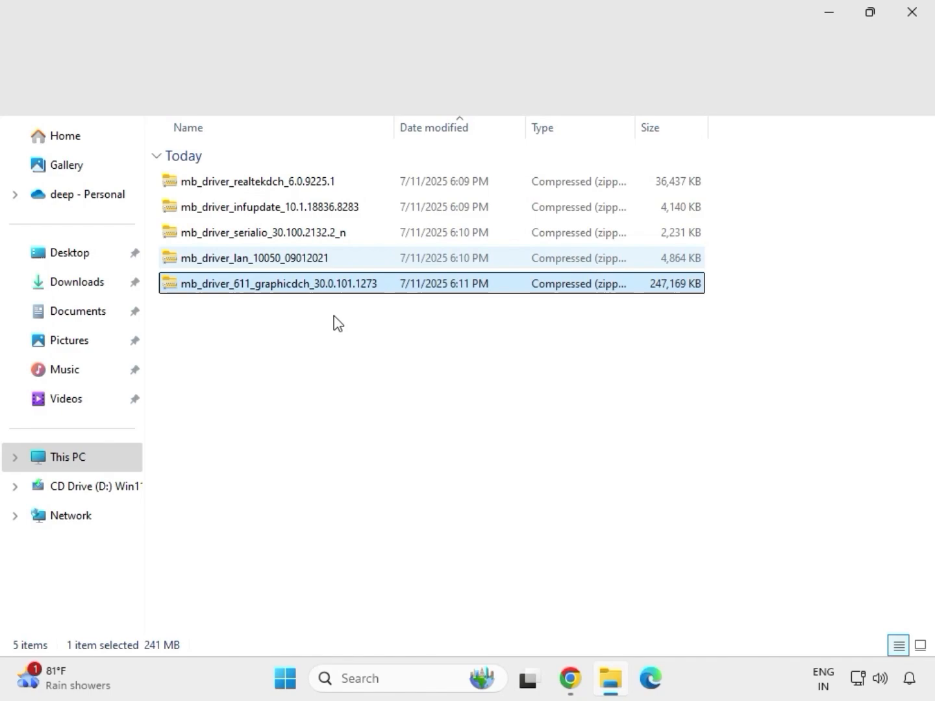
drag(333, 315, 289, 172)
Step: Extract the mb_driver_611_graphicdch_30.0.101.1273 archive into its default folder and close the extracted folder's window
click(327, 289)
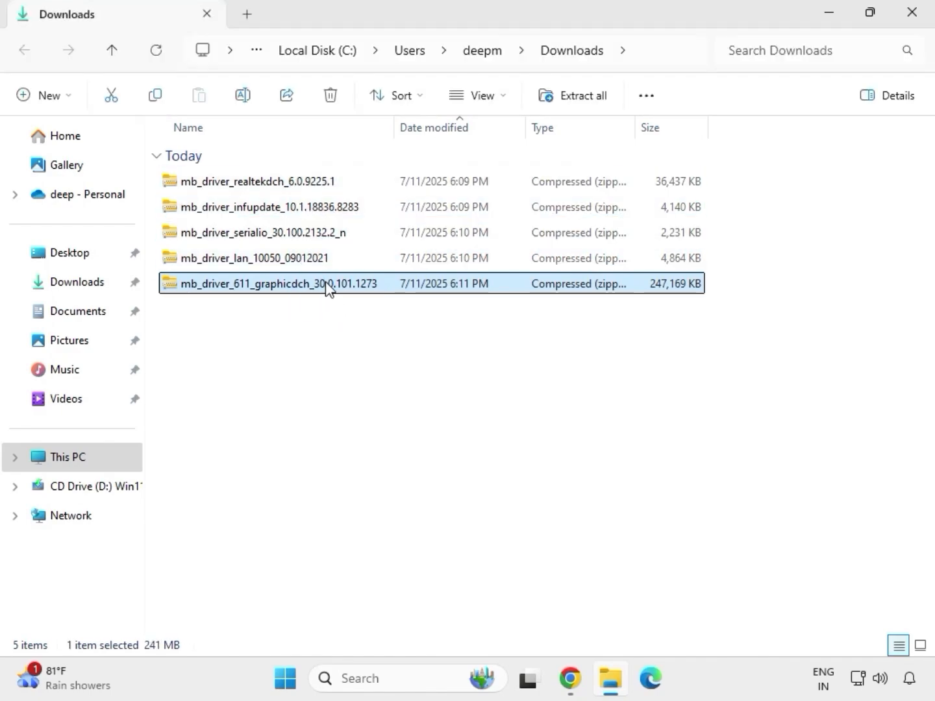
right_click(328, 288)
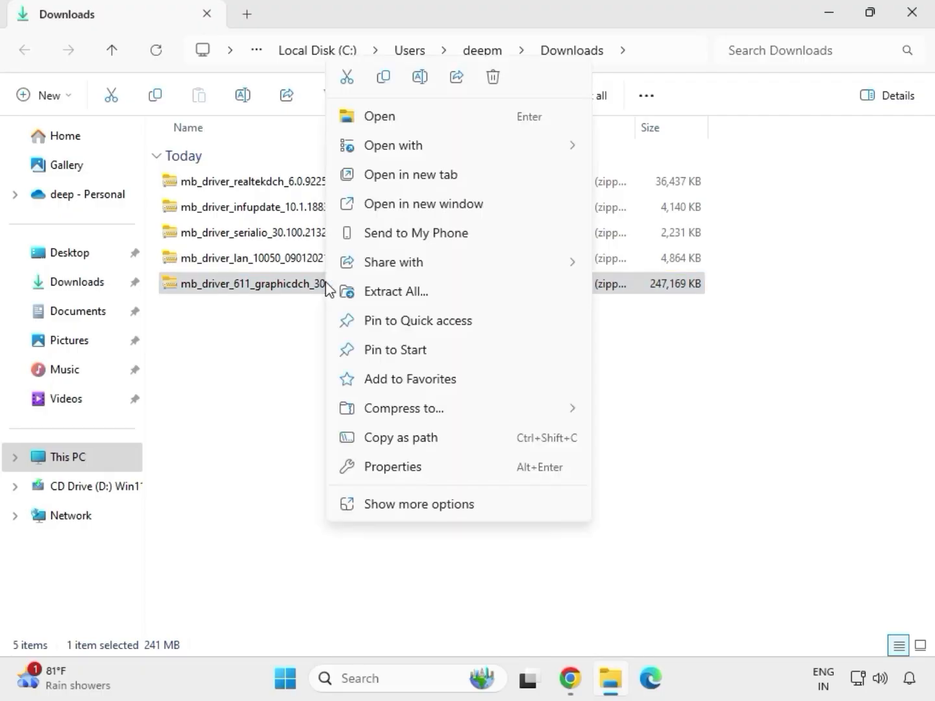
click(419, 505)
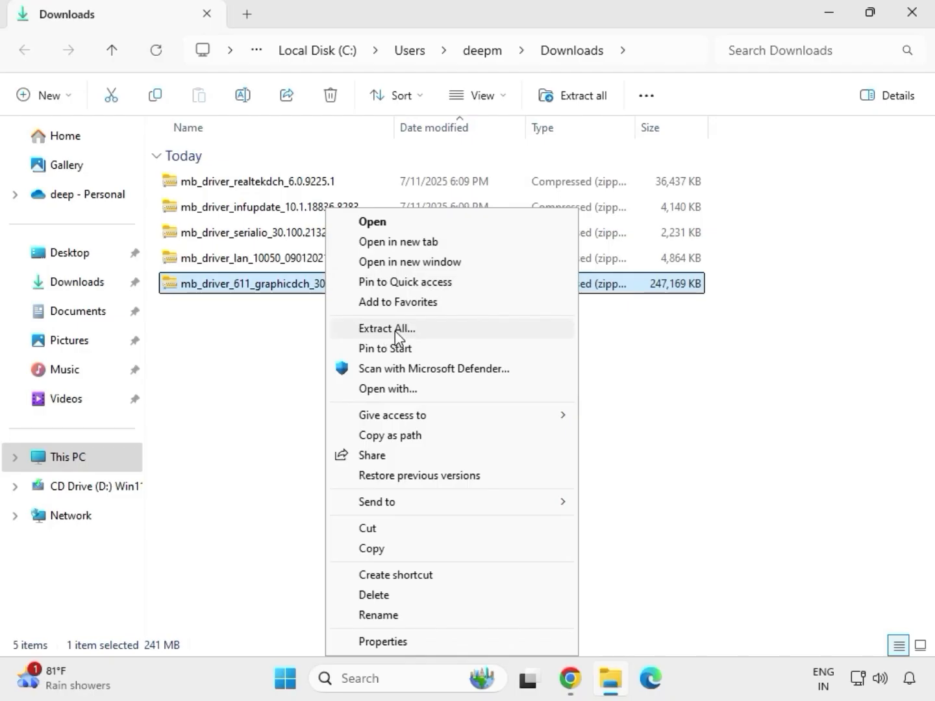
click(395, 330)
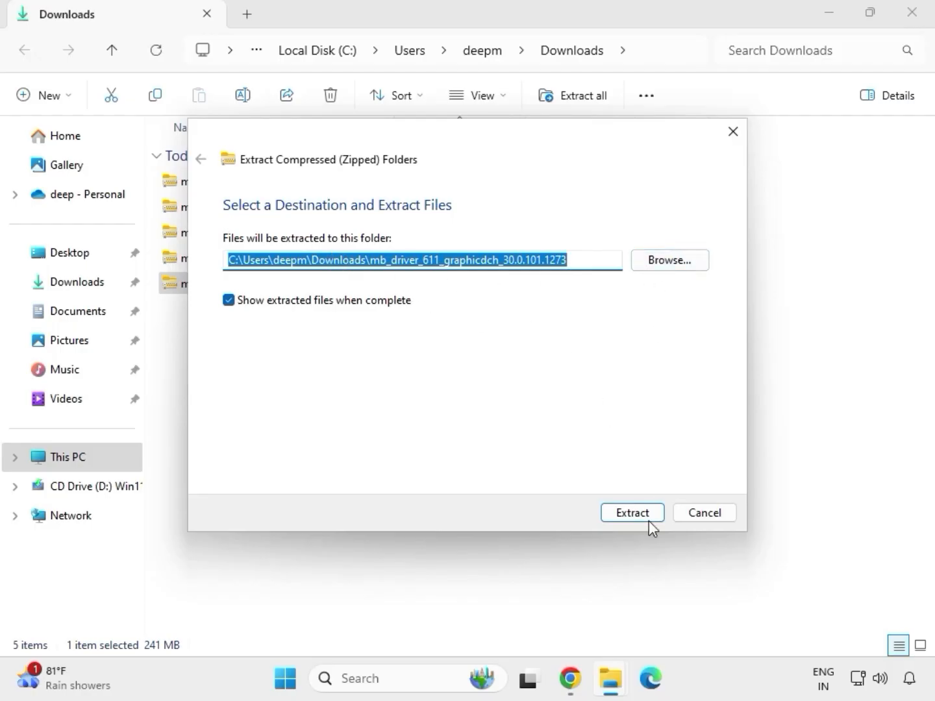
click(633, 512)
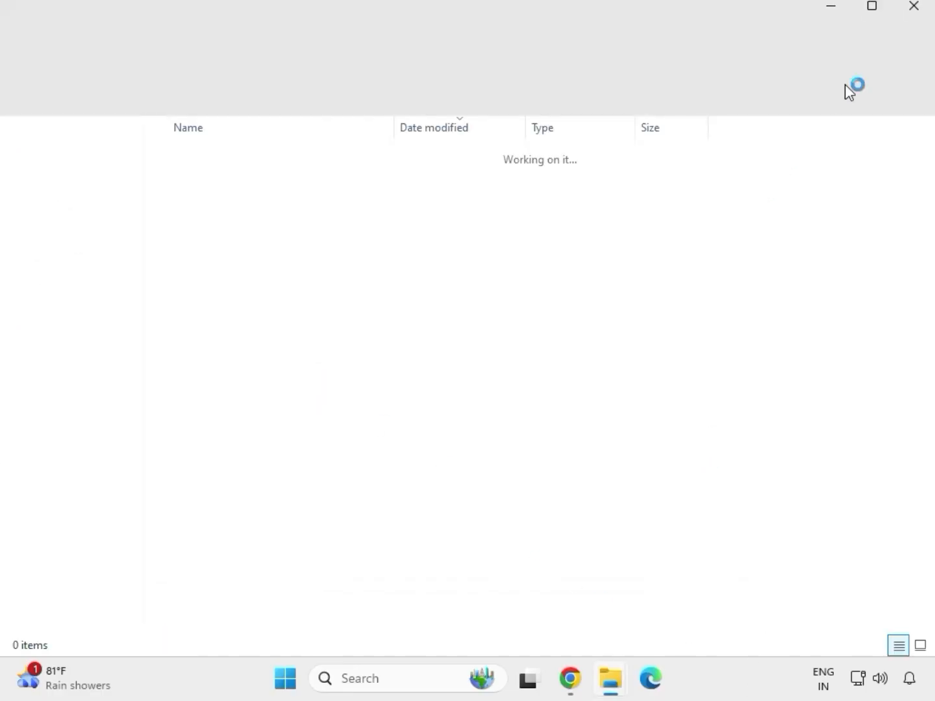
click(910, 22)
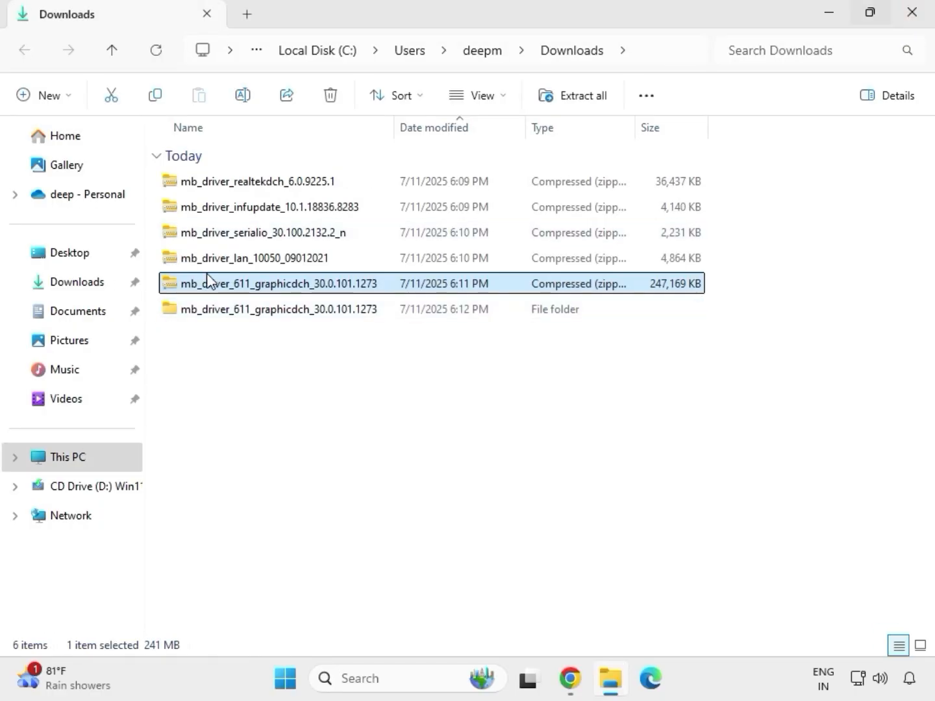
Step: Extract the mb_driver_lan_10050_09012021 archive into its default folder and close the extracted folder's window
click(235, 263)
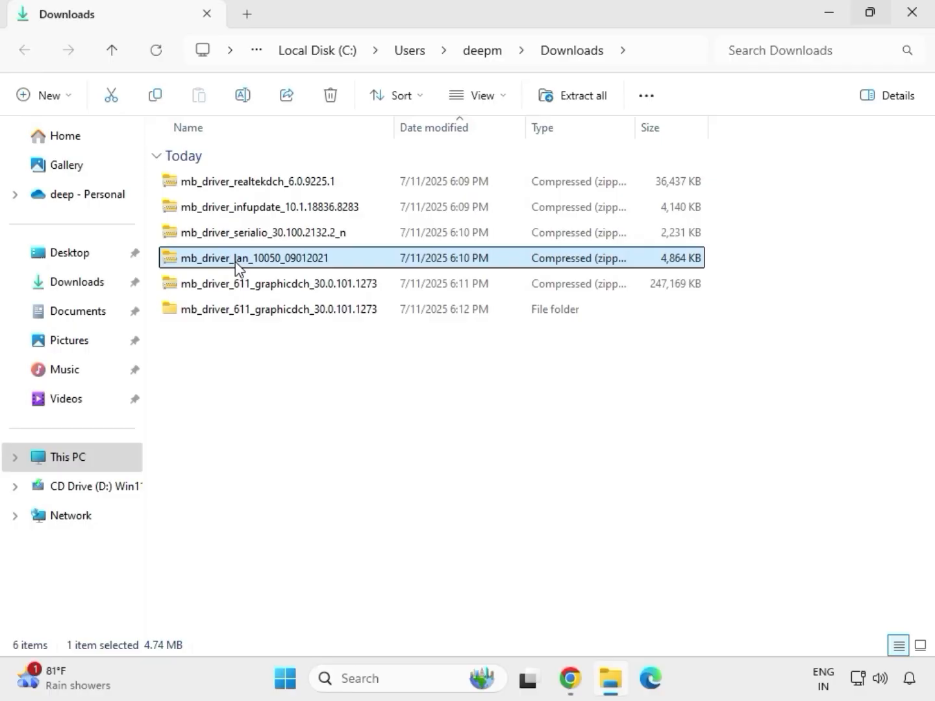
right_click(235, 261)
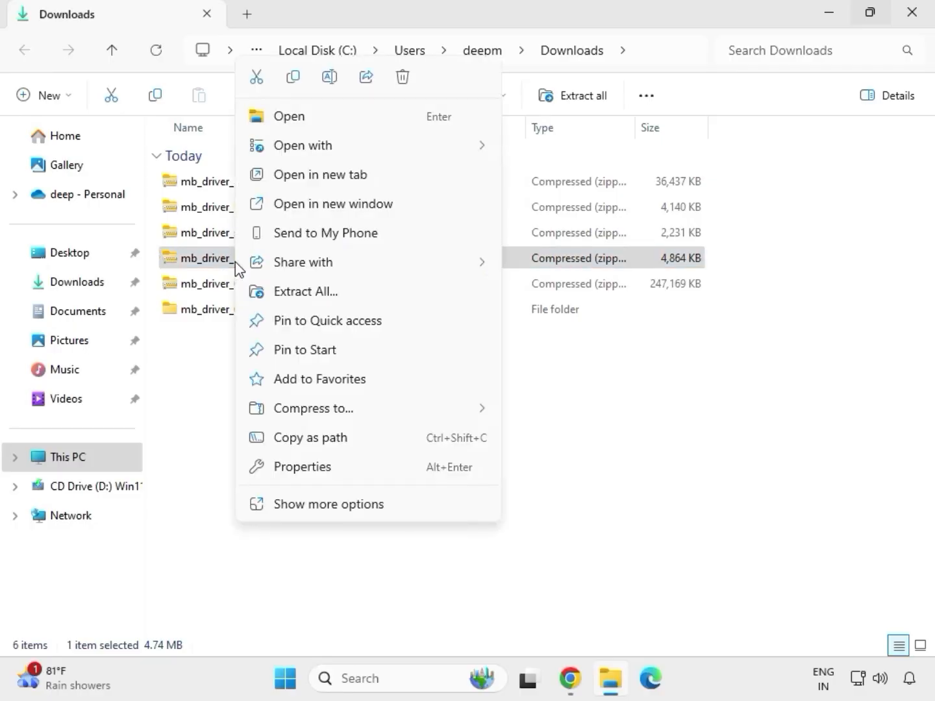
click(311, 505)
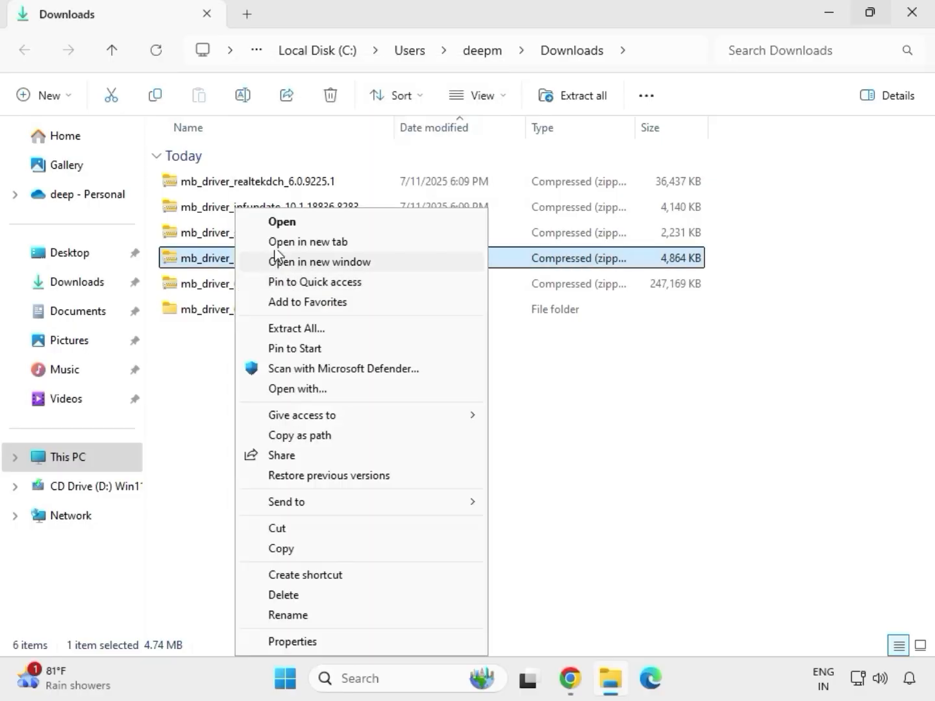
click(296, 331)
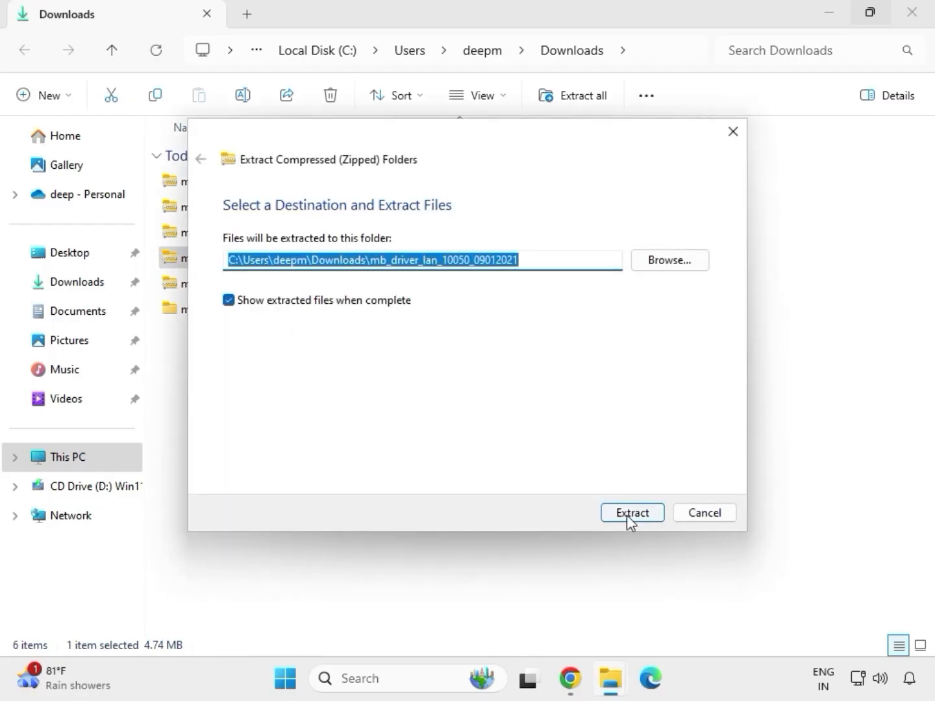
click(627, 516)
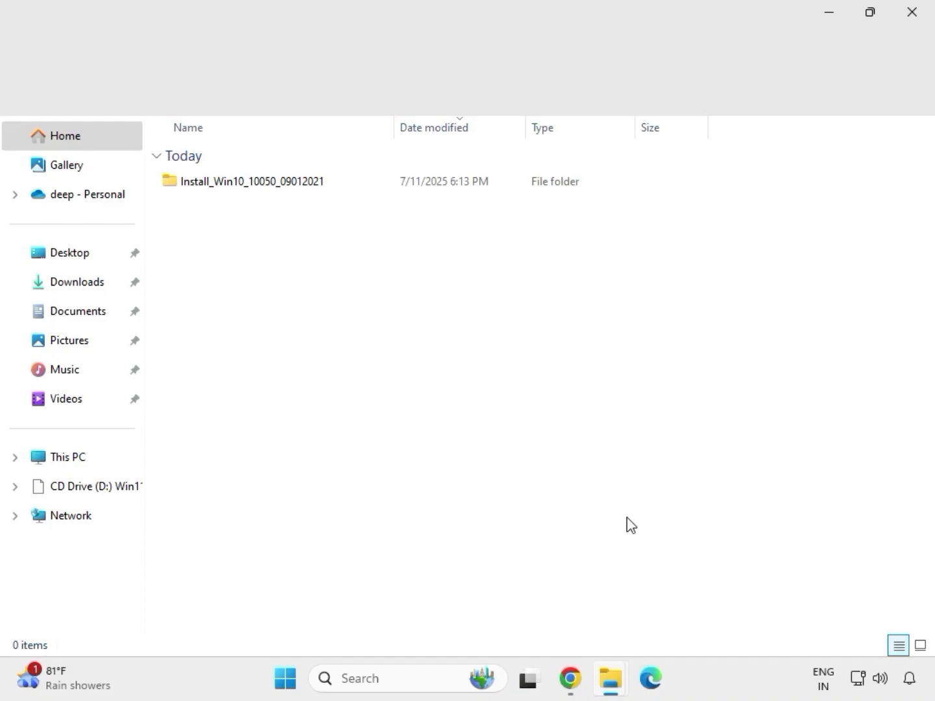
click(919, 21)
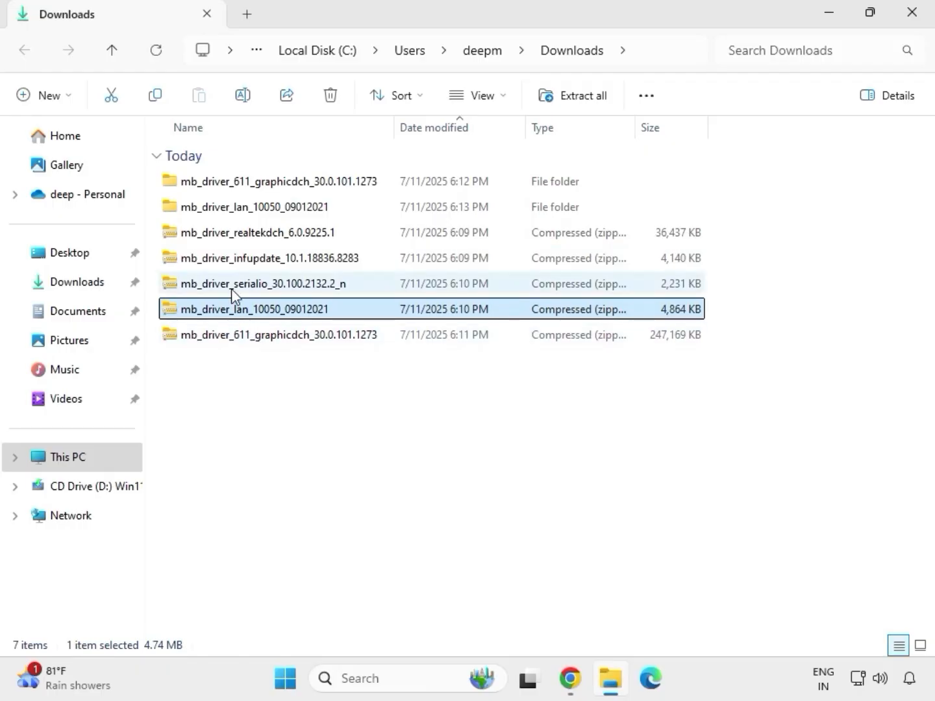
Step: Extract the mb_driver_serialio_30.100.2132.2_n archive into its default folder
click(234, 291)
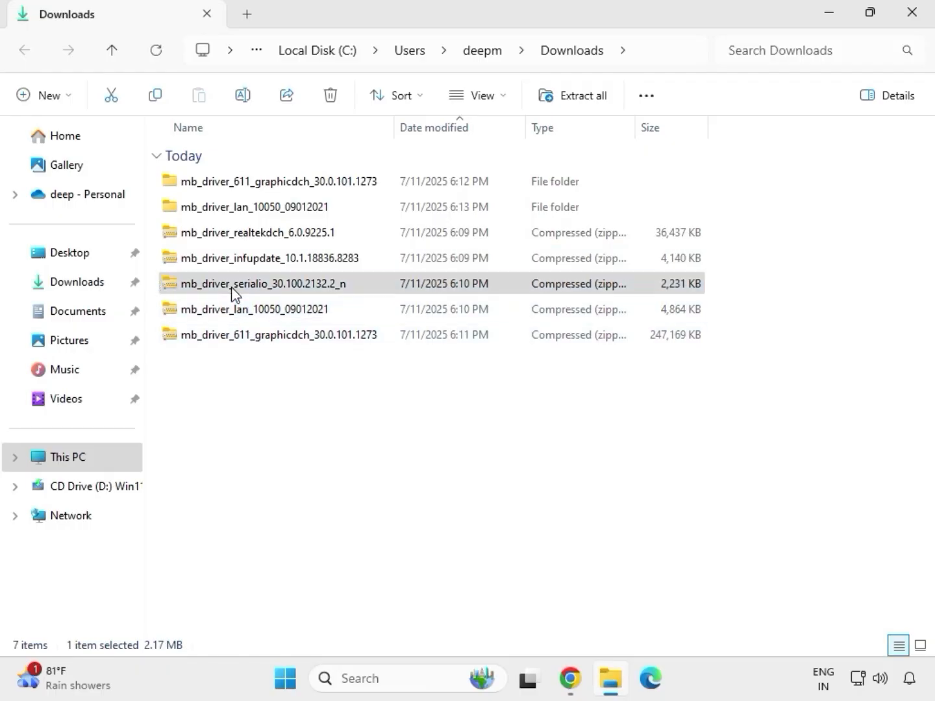
right_click(234, 292)
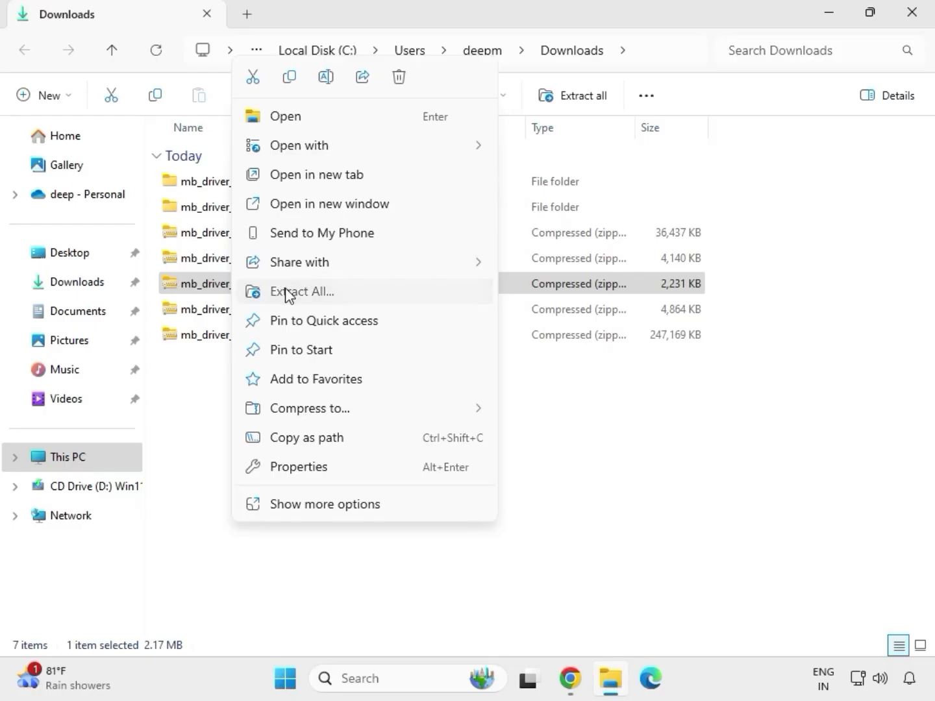
click(288, 292)
click(627, 514)
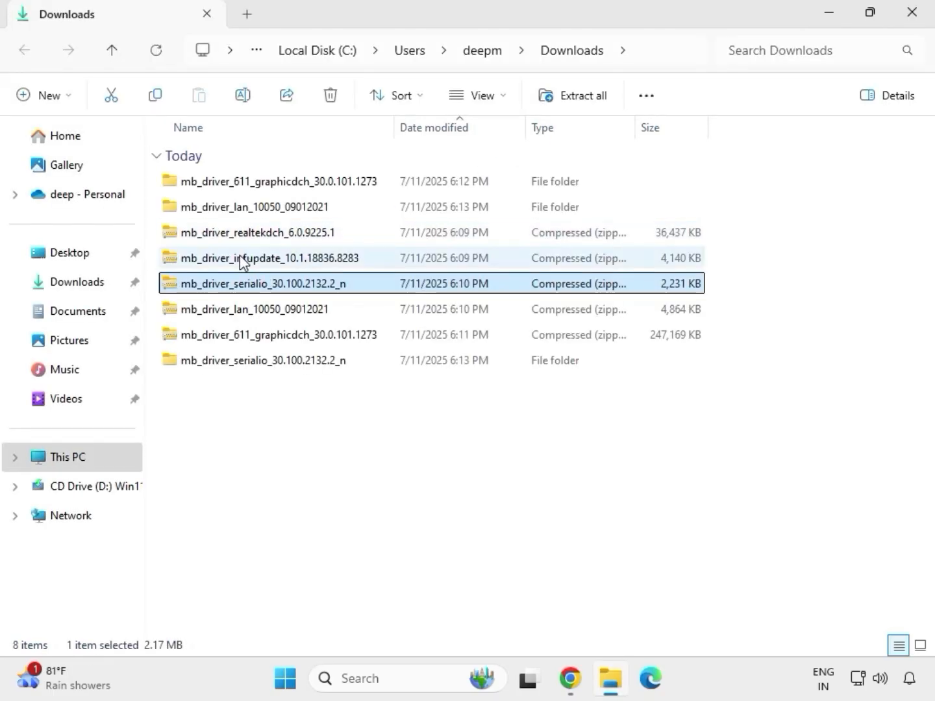
Step: Extract the mb_driver_infupdate_10.1.18836.8283 archive into its default folder and close the extracted folder's window
click(242, 262)
right_click(243, 263)
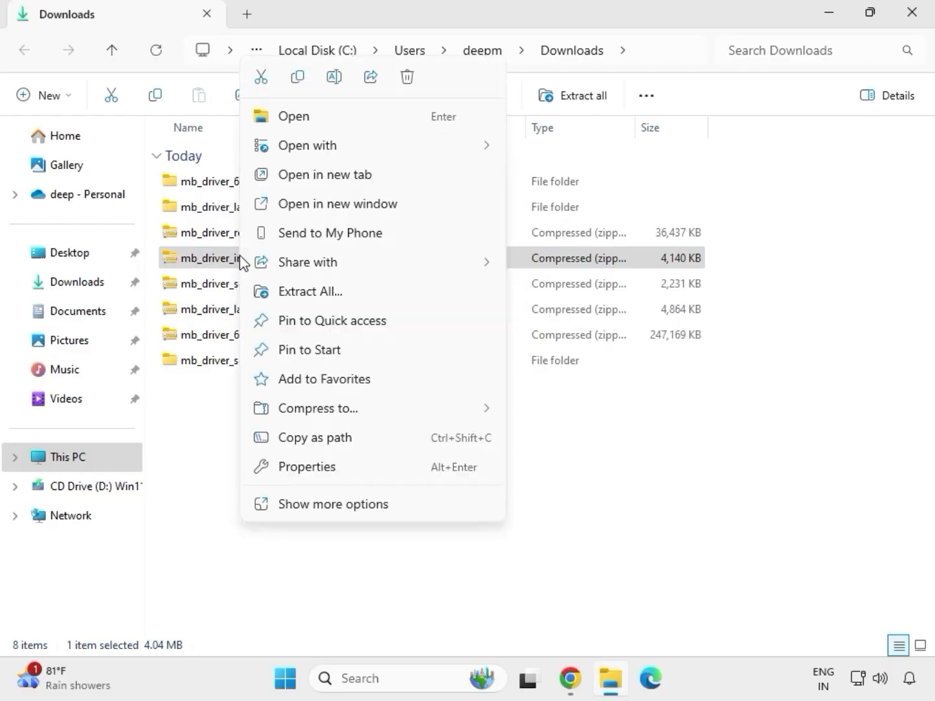
click(330, 292)
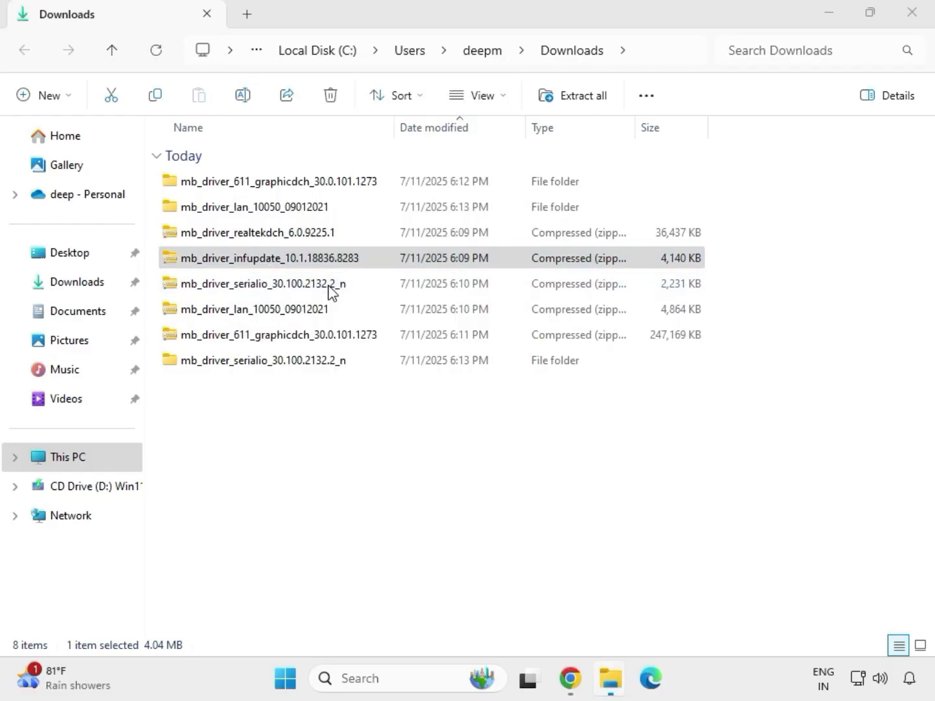
click(621, 514)
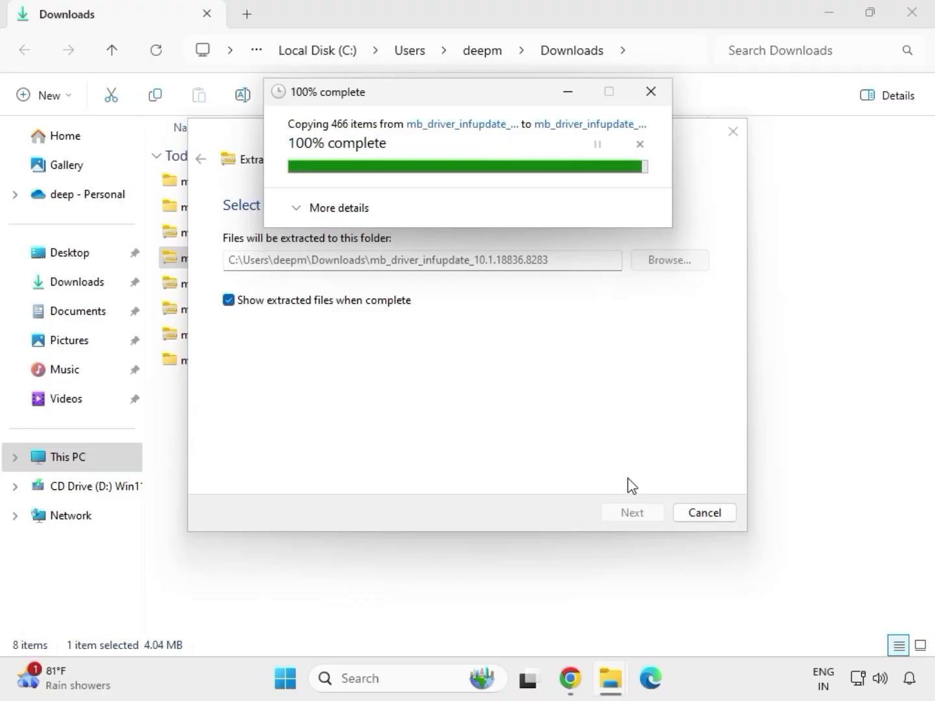
click(914, 15)
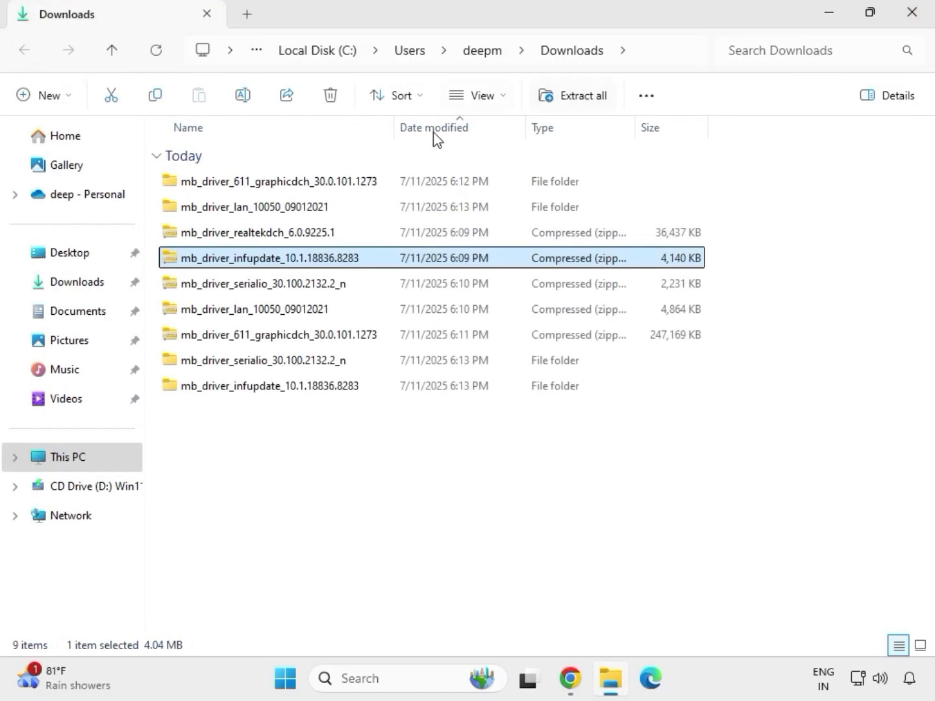
Step: Extract the mb_driver_realtekdch_6.0.9225.1 archive into its default folder and close the extracted folder's window
click(251, 237)
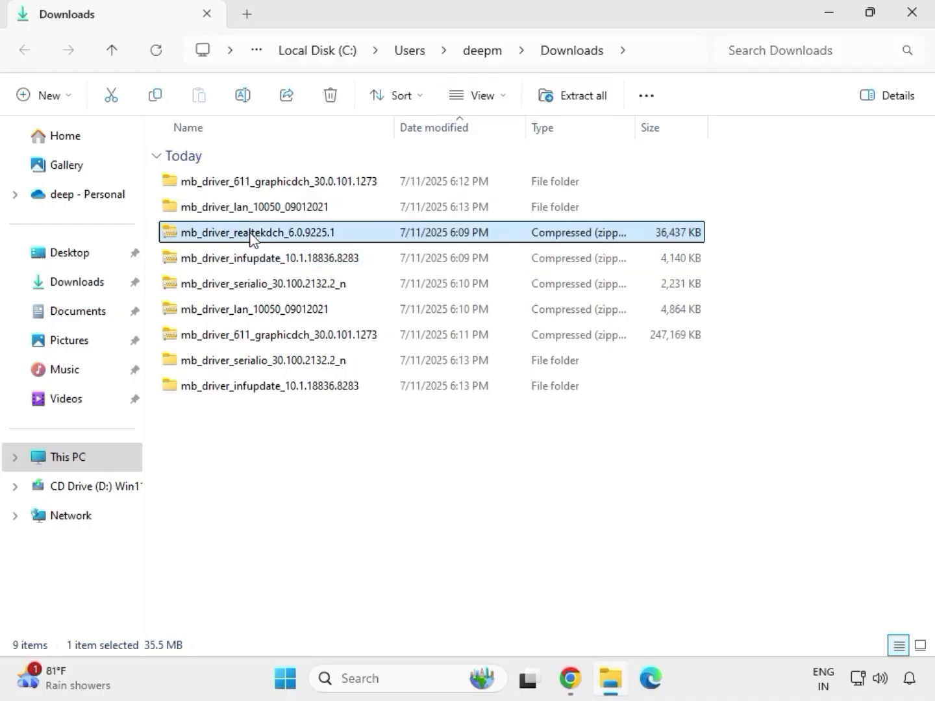
right_click(250, 236)
click(307, 292)
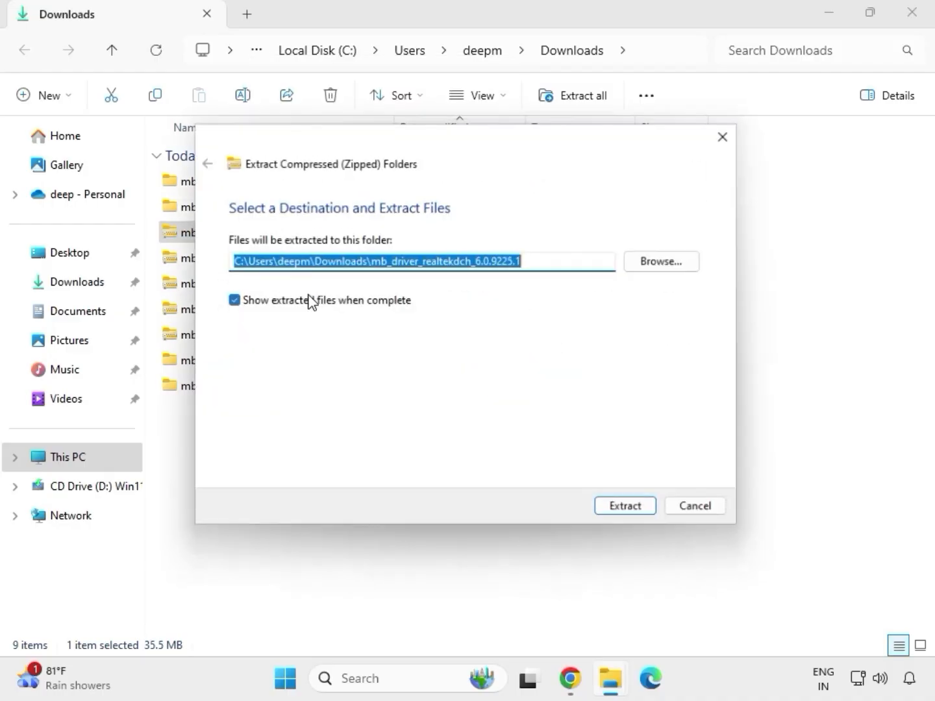
click(612, 512)
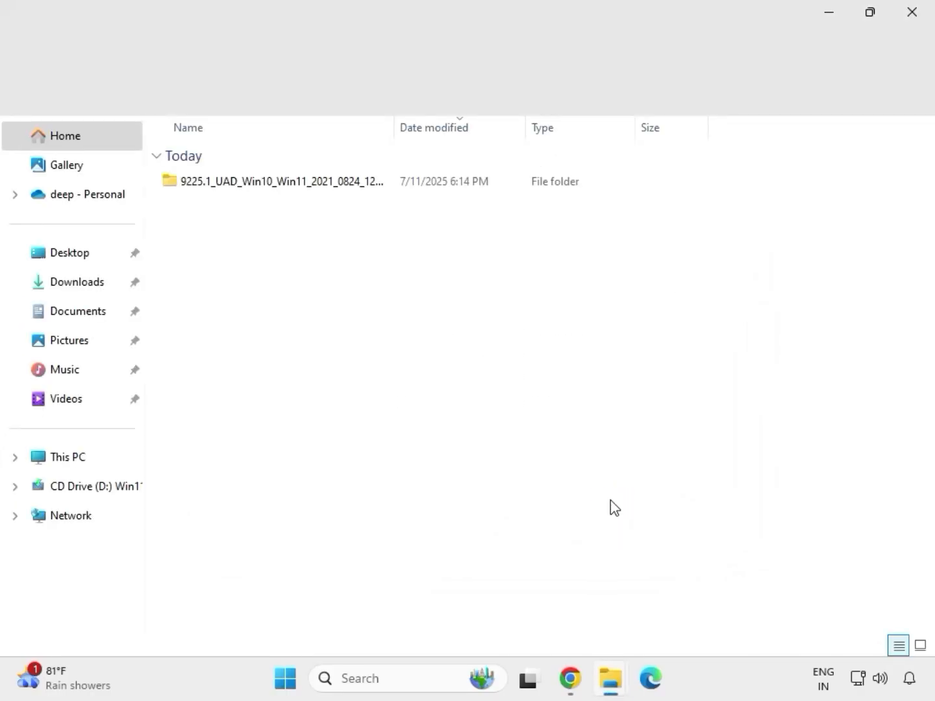
click(915, 20)
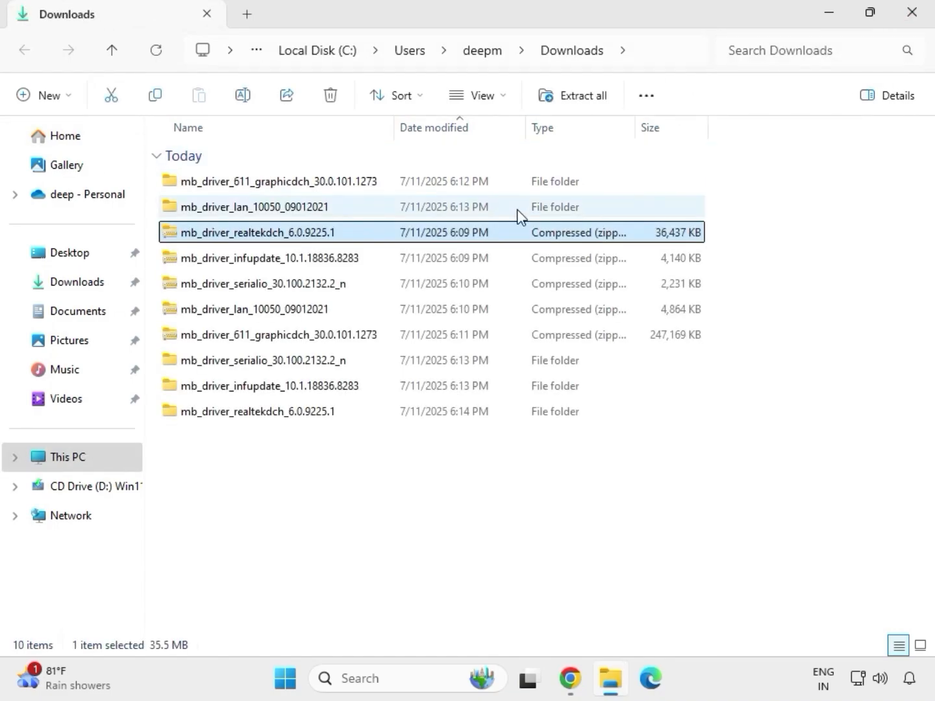
Step: Refresh the Downloads folder listing and select all the extracted driver folders
right_click(440, 518)
click(416, 480)
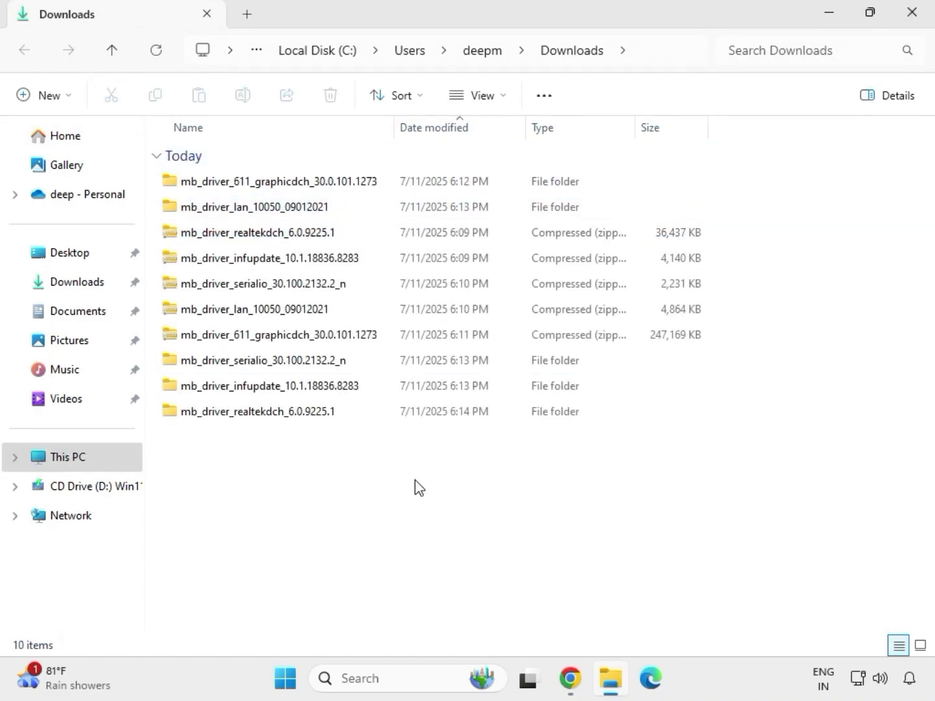
right_click(391, 477)
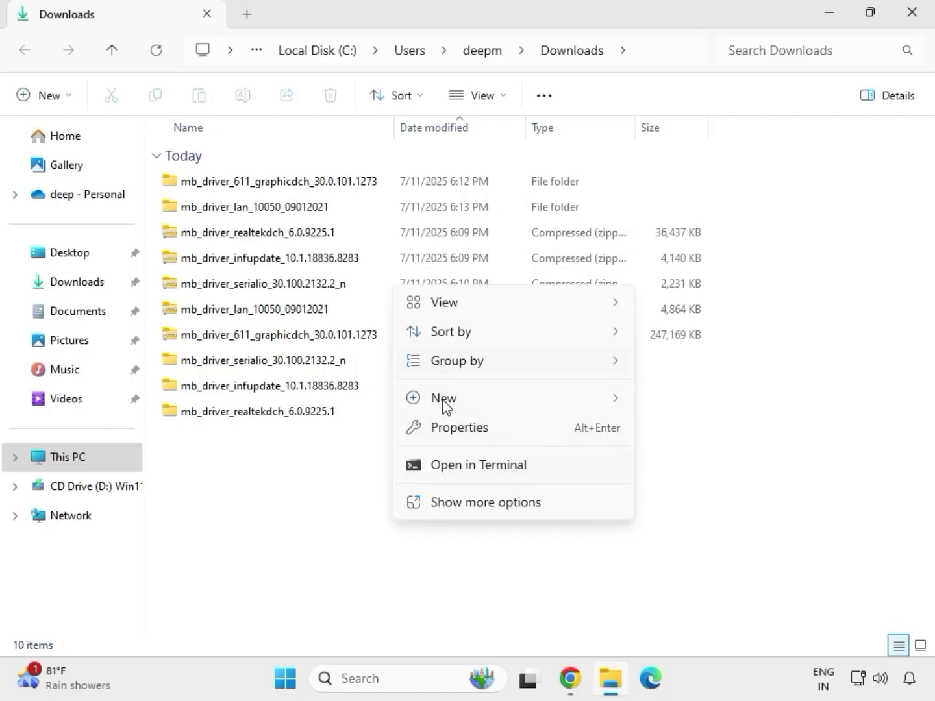
key(Escape)
right_click(370, 464)
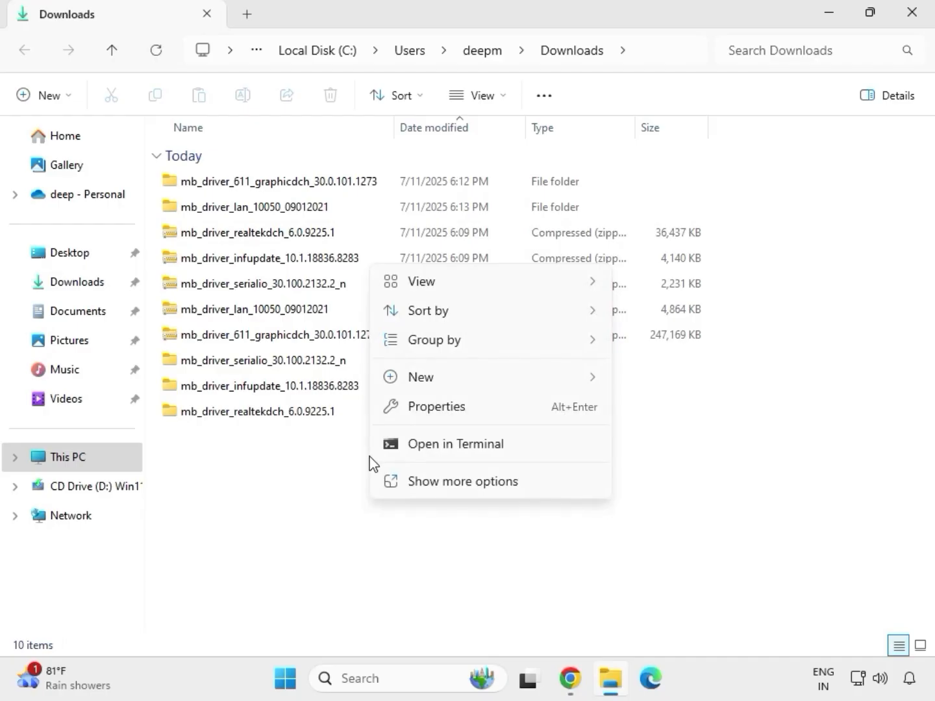
click(423, 478)
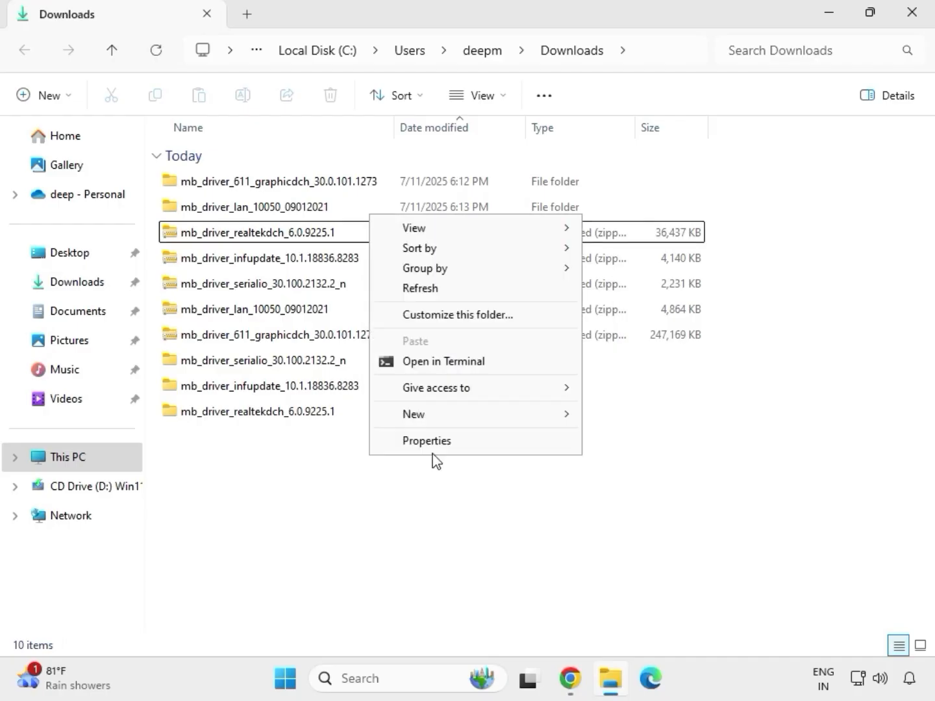
click(431, 290)
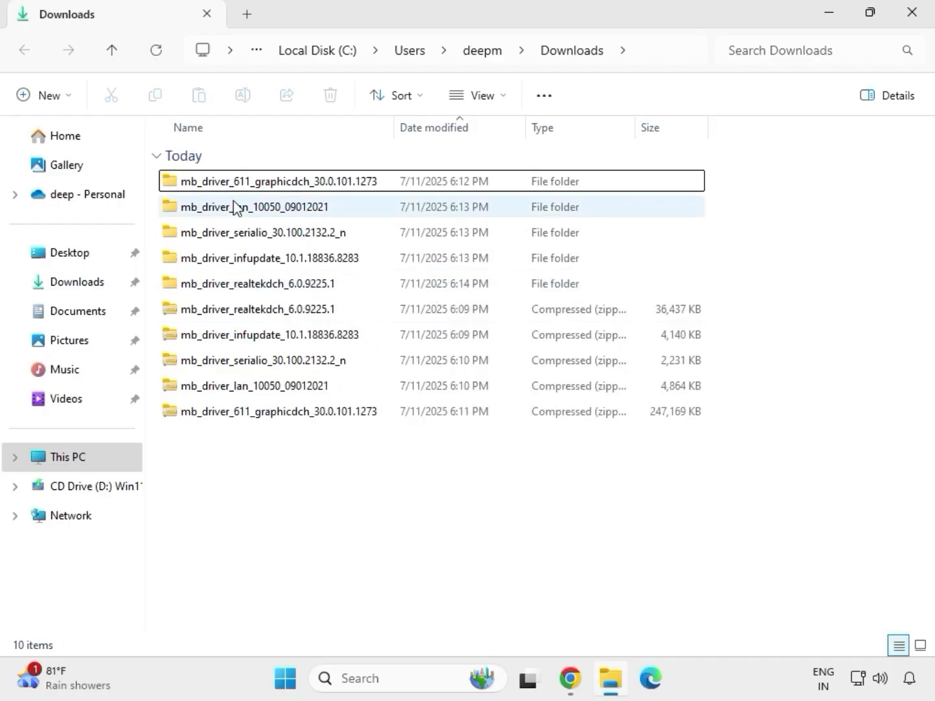
drag(717, 293, 464, 193)
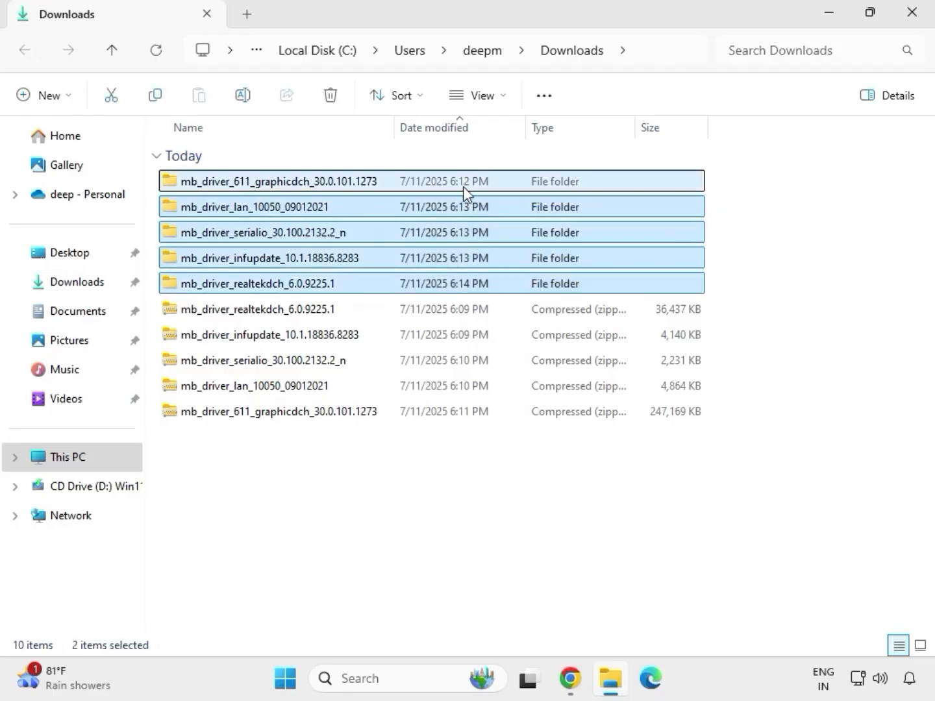
Step: Run the installer in the mb_driver_611_graphicdch_30.0.101.1273 folder as administrator and allow it to make changes to the device
click(274, 188)
double_click(299, 187)
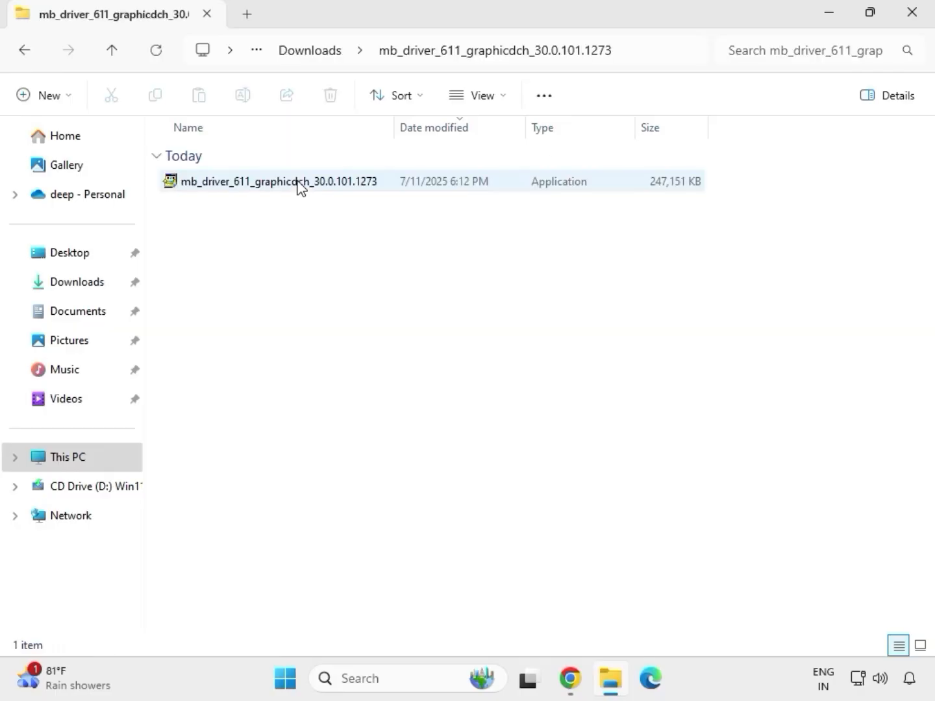
click(261, 189)
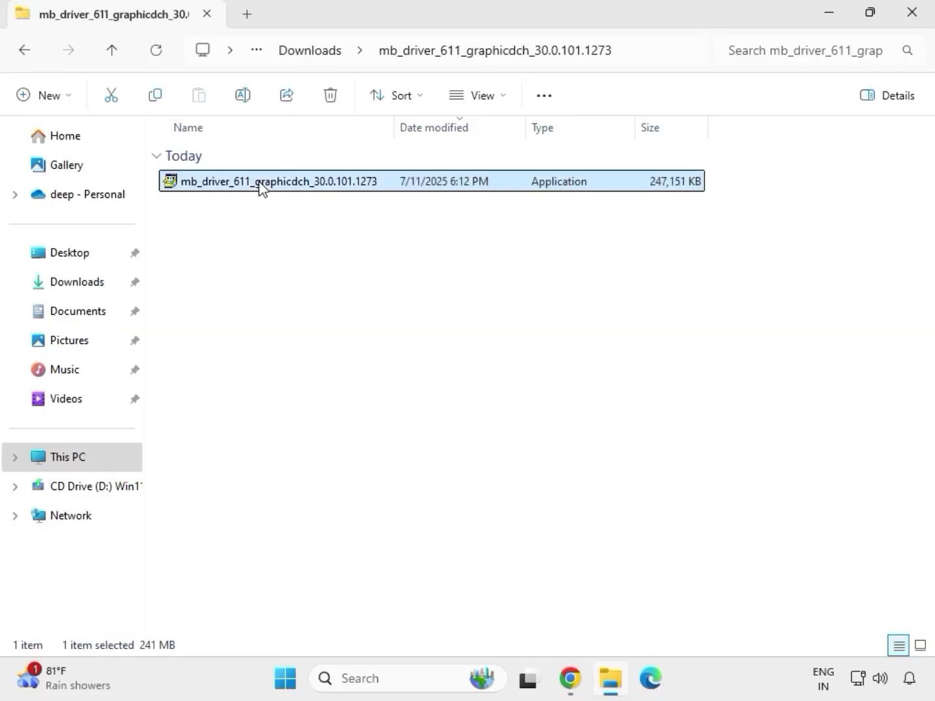
right_click(261, 189)
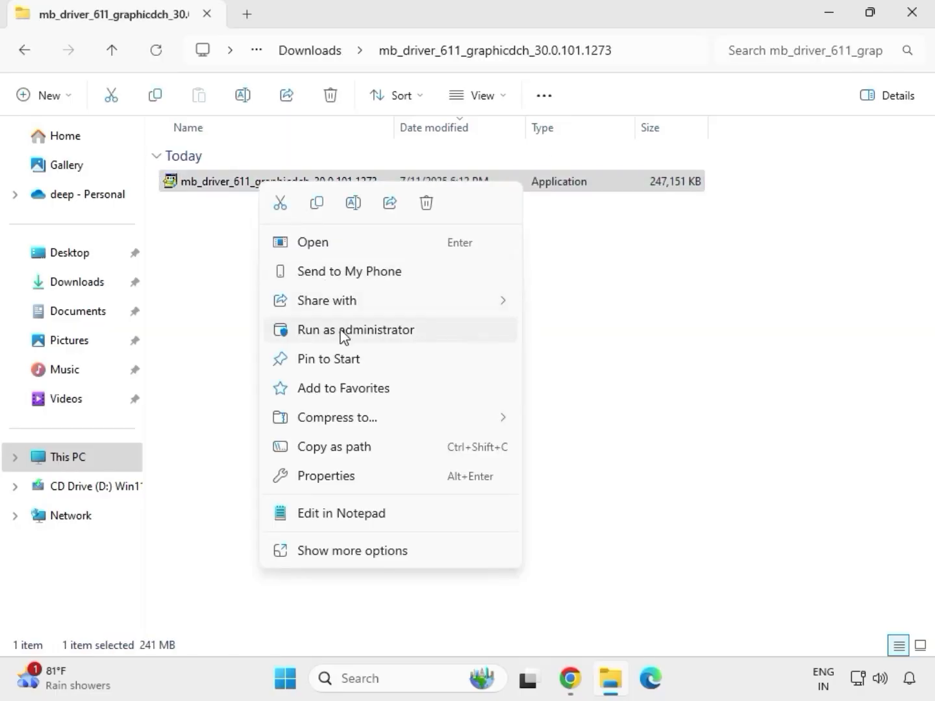
click(344, 331)
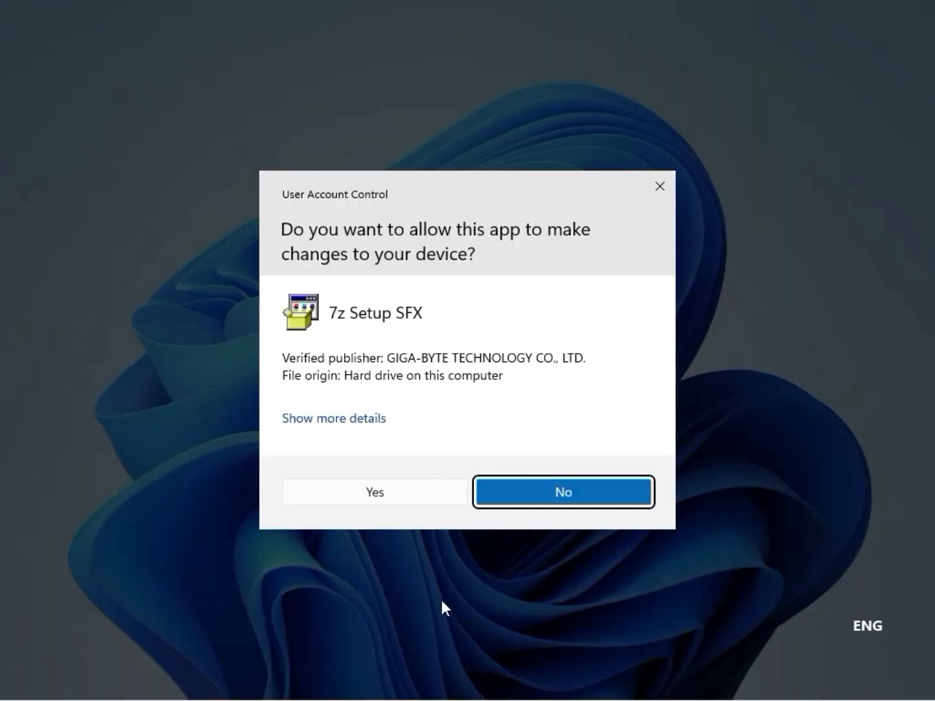
click(390, 492)
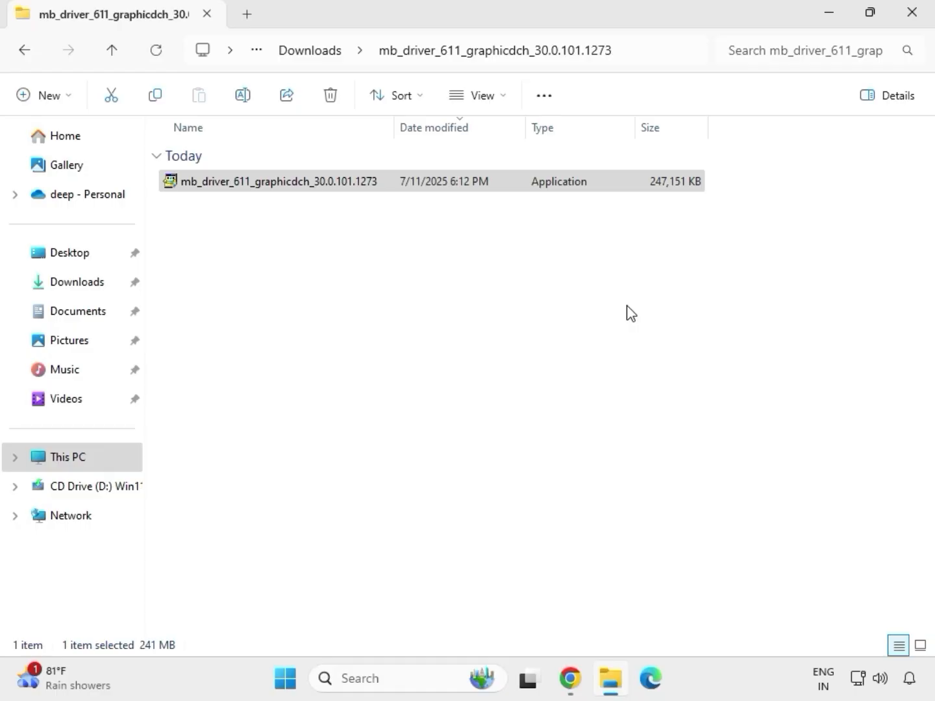
Step: Close the graphics driver folder's window, reopen the Downloads folder and select the extracted graphics driver folder
click(920, 20)
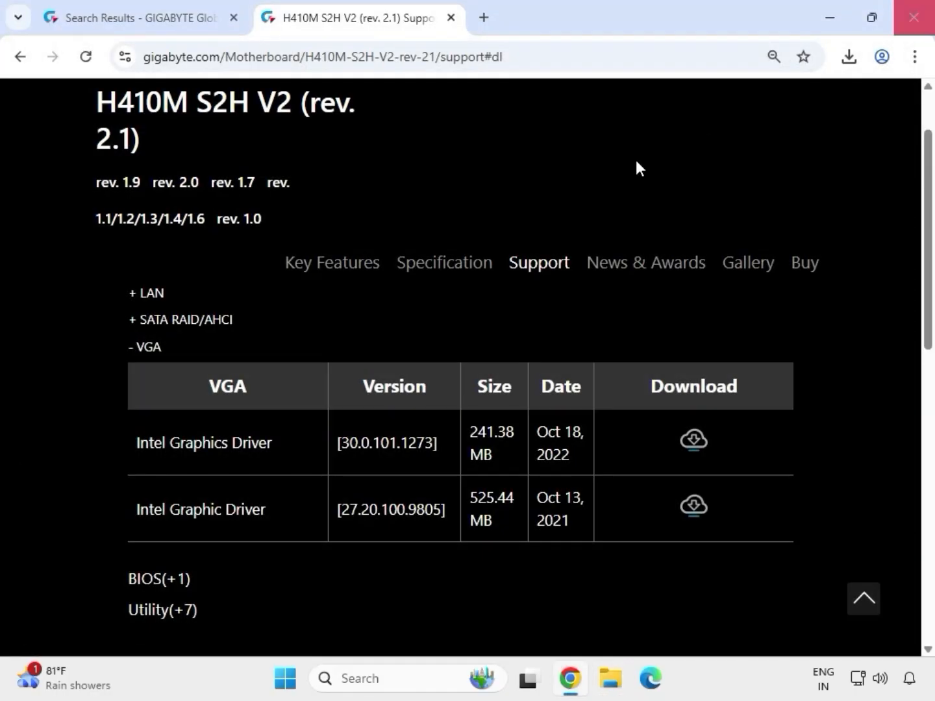
click(614, 691)
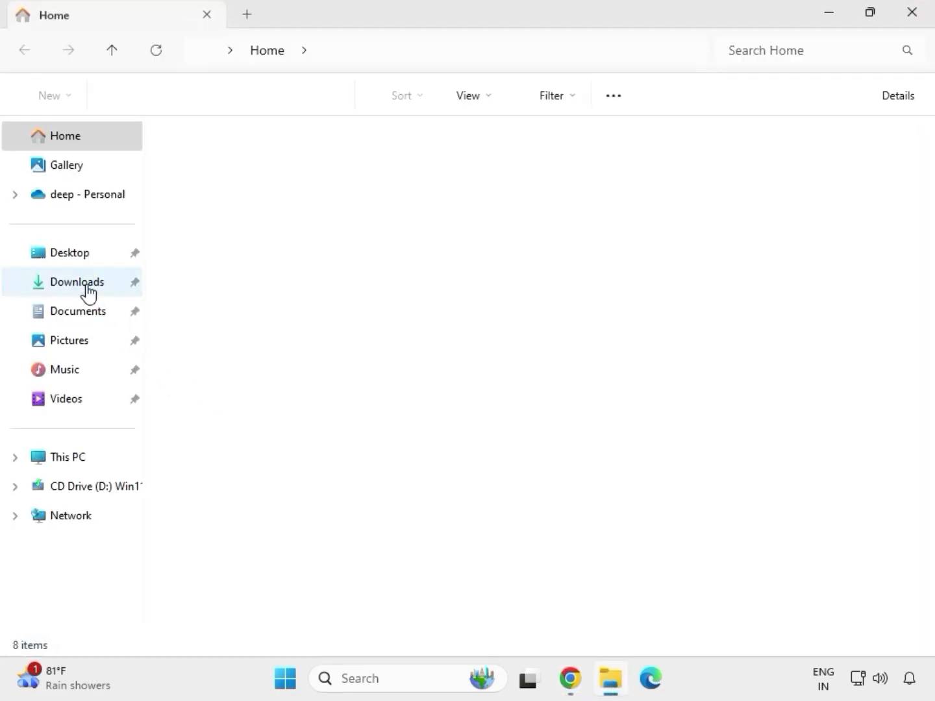
click(88, 292)
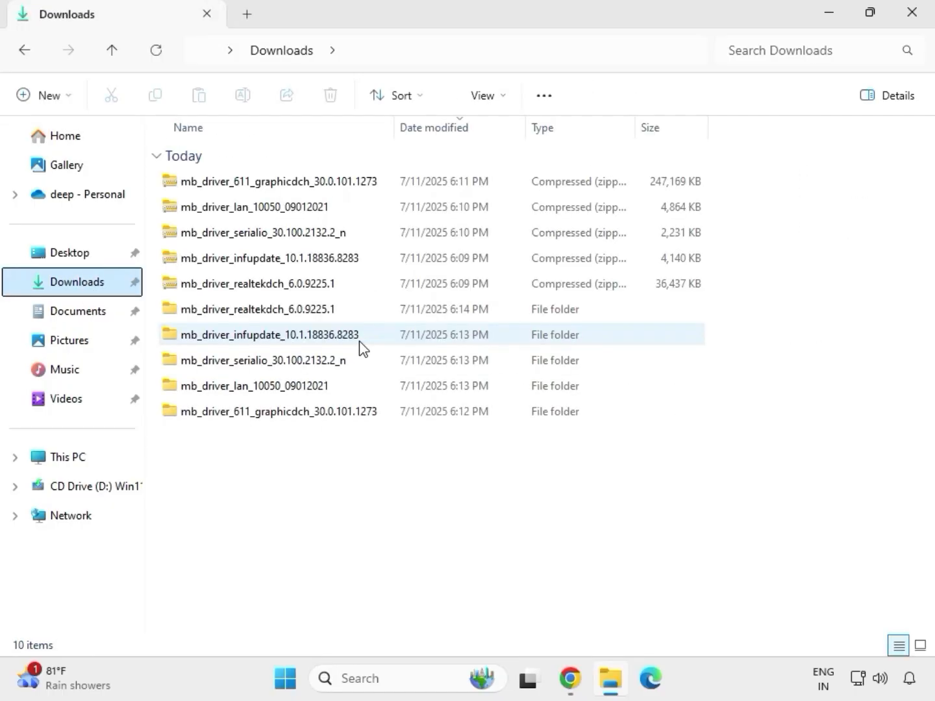
click(265, 311)
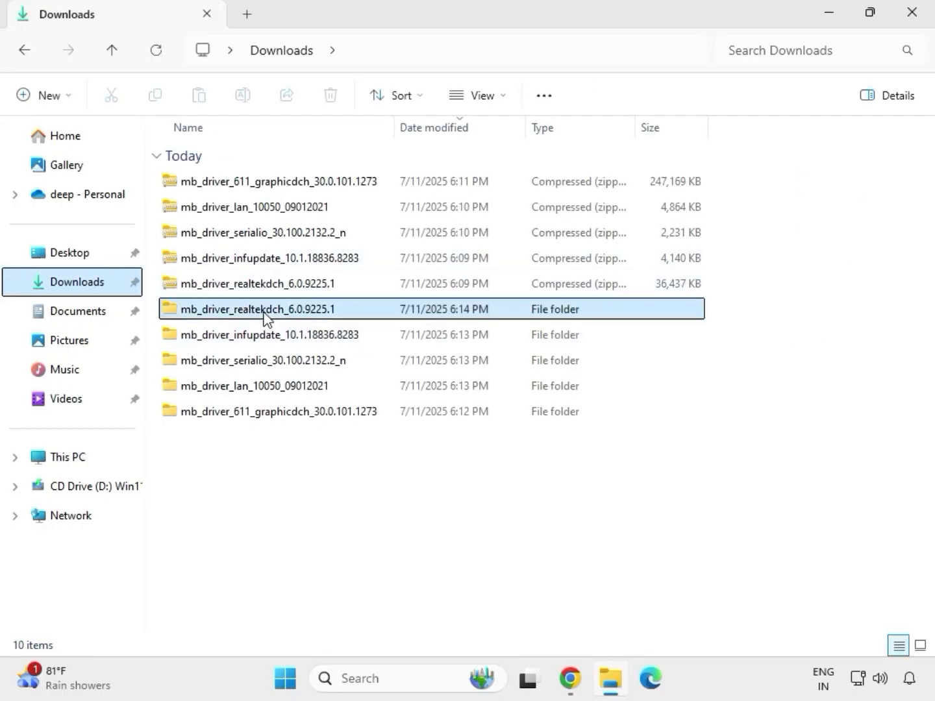
click(302, 413)
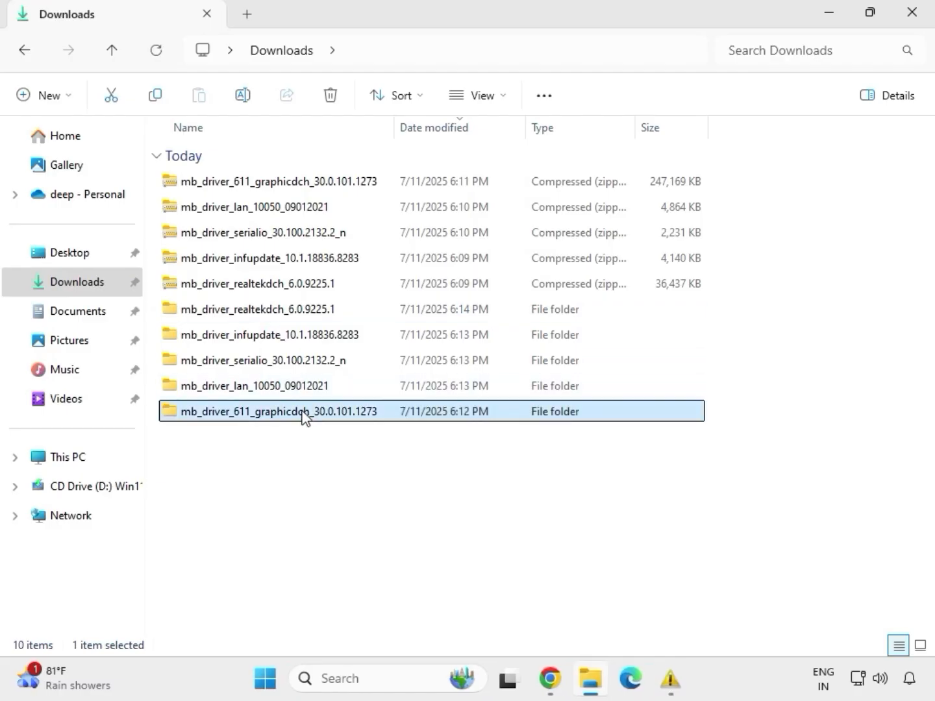
Step: Launch the Install_Win10_10050_09012021 application from the extracted mb_driver_lan_10050_09012021 folder and allow it to make changes to the device
click(293, 388)
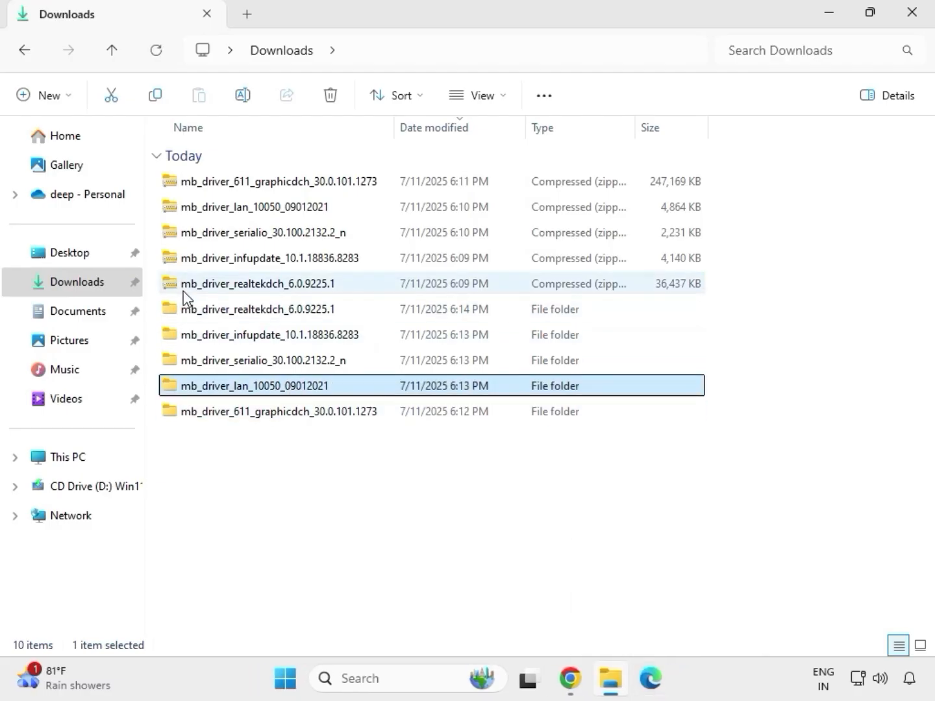
double_click(292, 389)
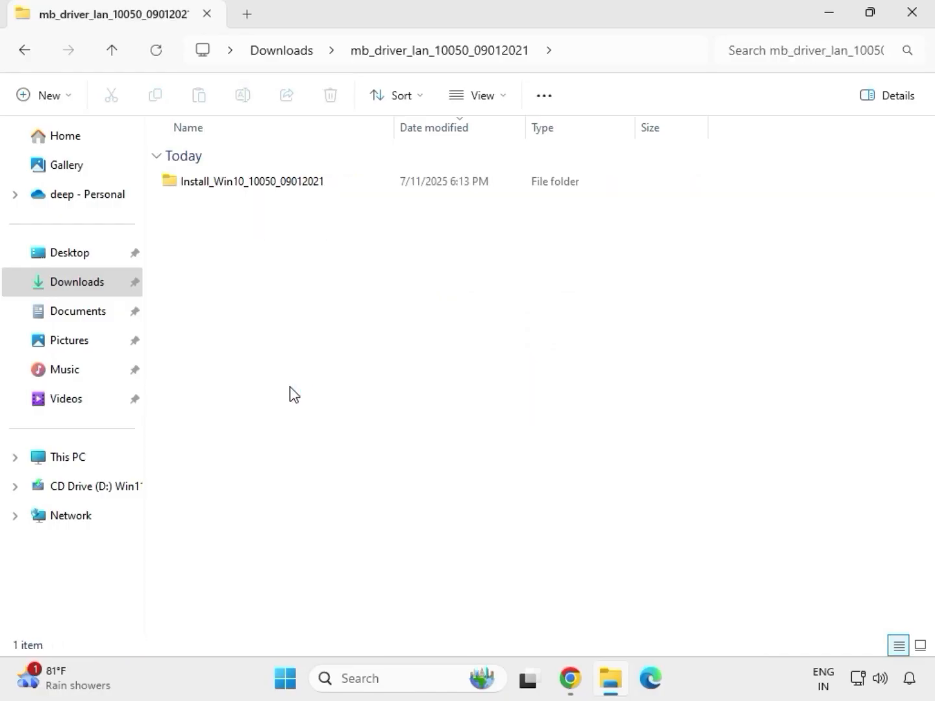
double_click(233, 185)
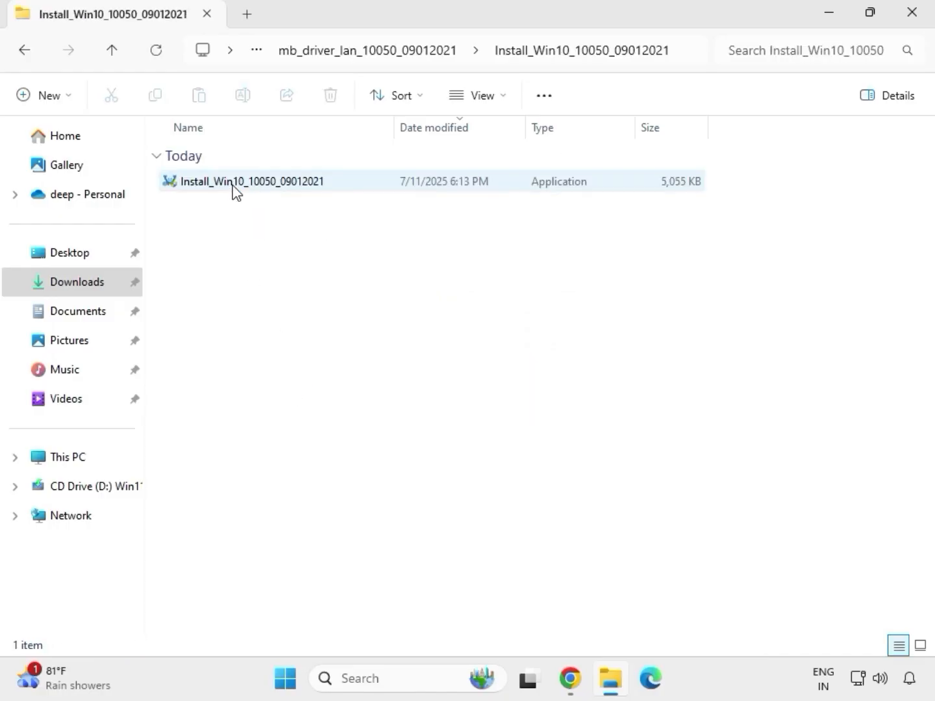
double_click(233, 185)
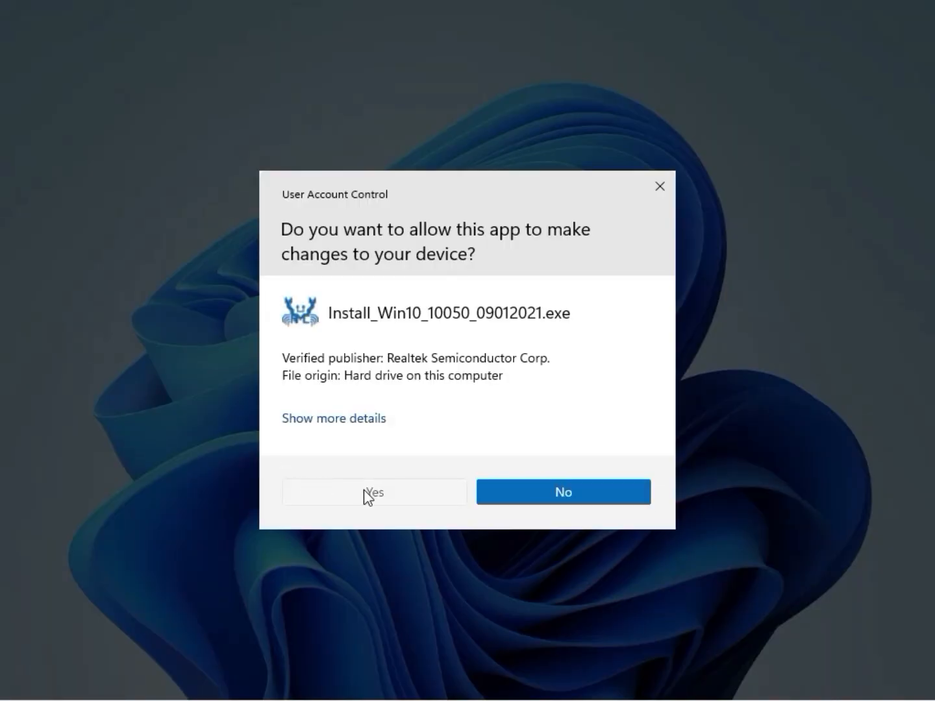
click(365, 493)
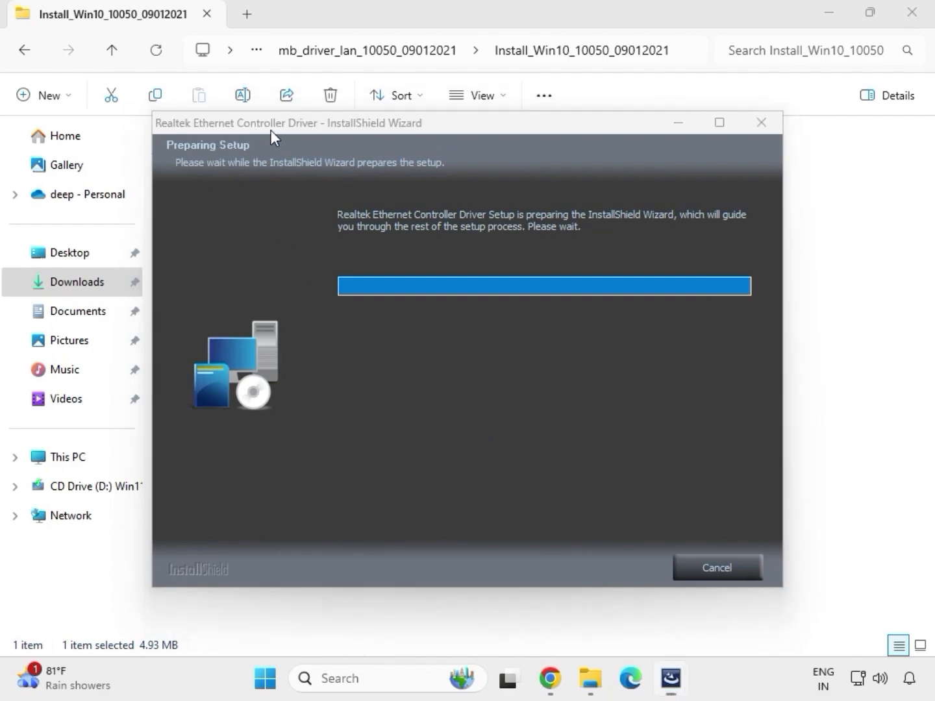
Step: Run the Realtek Ethernet Controller Driver repair, dismiss the network controller notice and finish the wizard
click(596, 569)
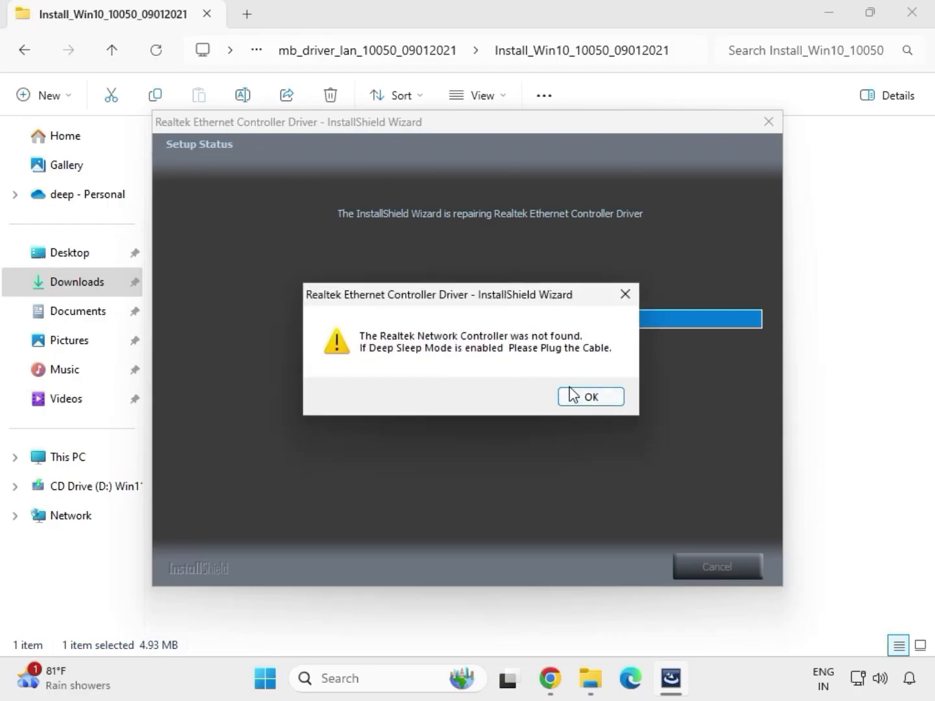
click(571, 392)
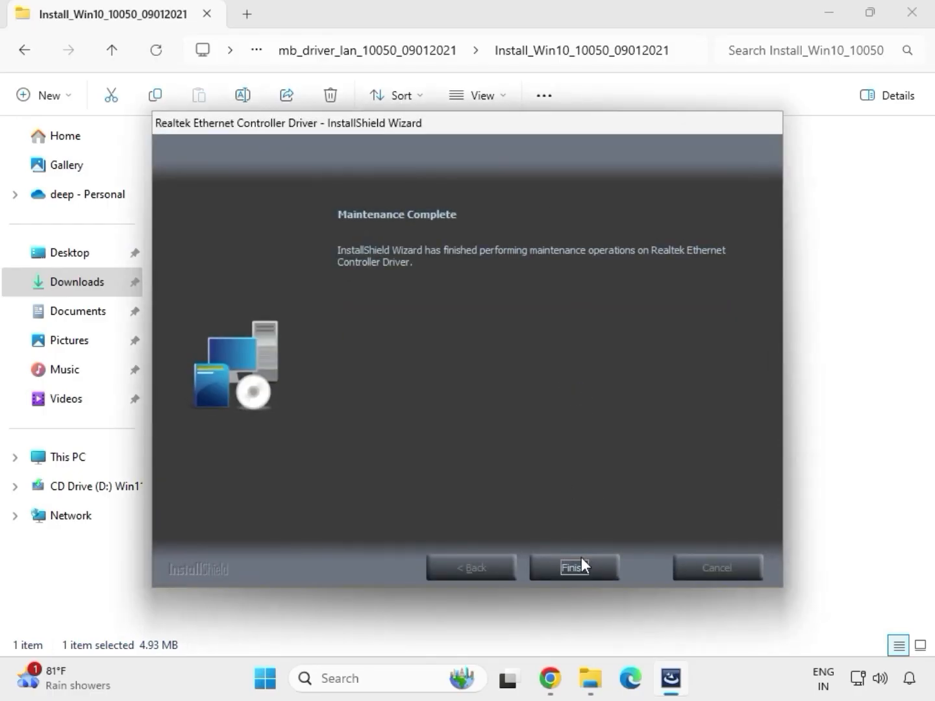
click(582, 563)
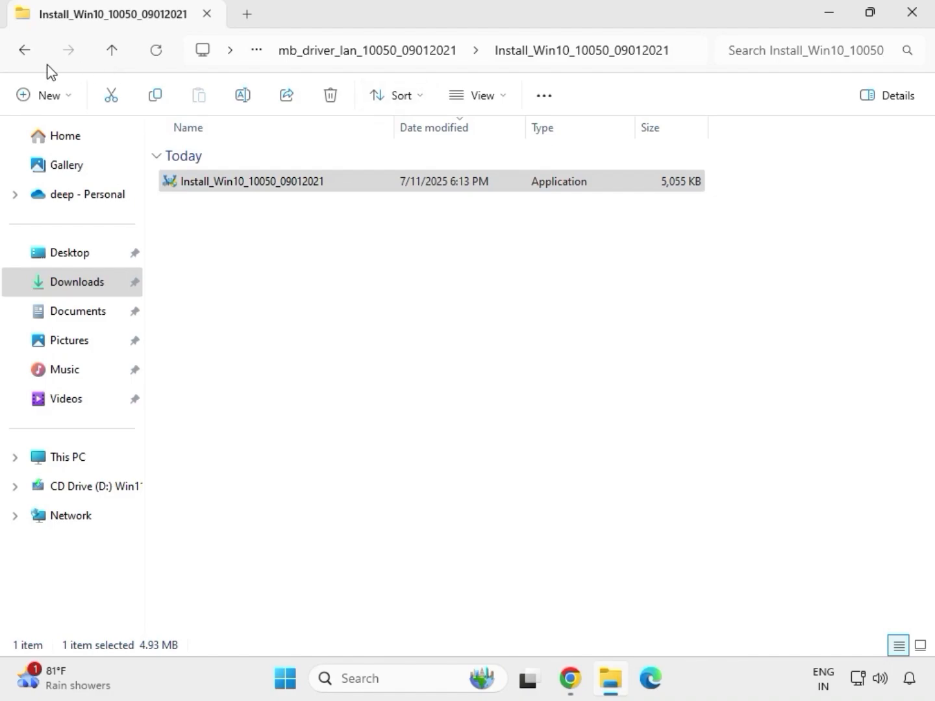
Step: Try to install the serial IO driver by running SetupSerialIO as administrator from the extracted mb_driver_serialio_30.100.2132.2_n folder, and close its setup
click(27, 52)
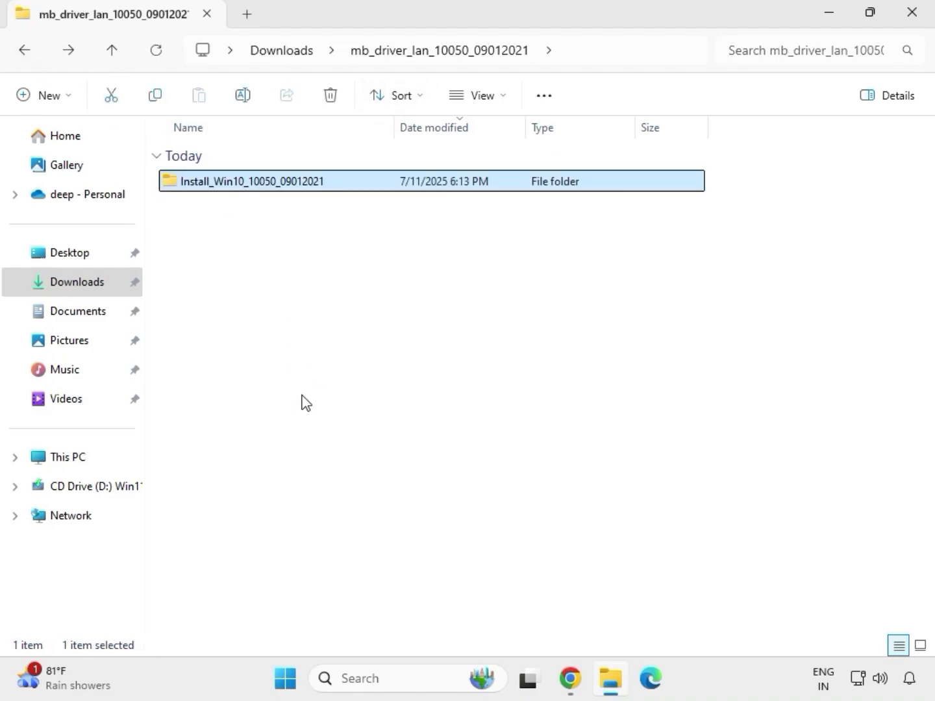
click(21, 50)
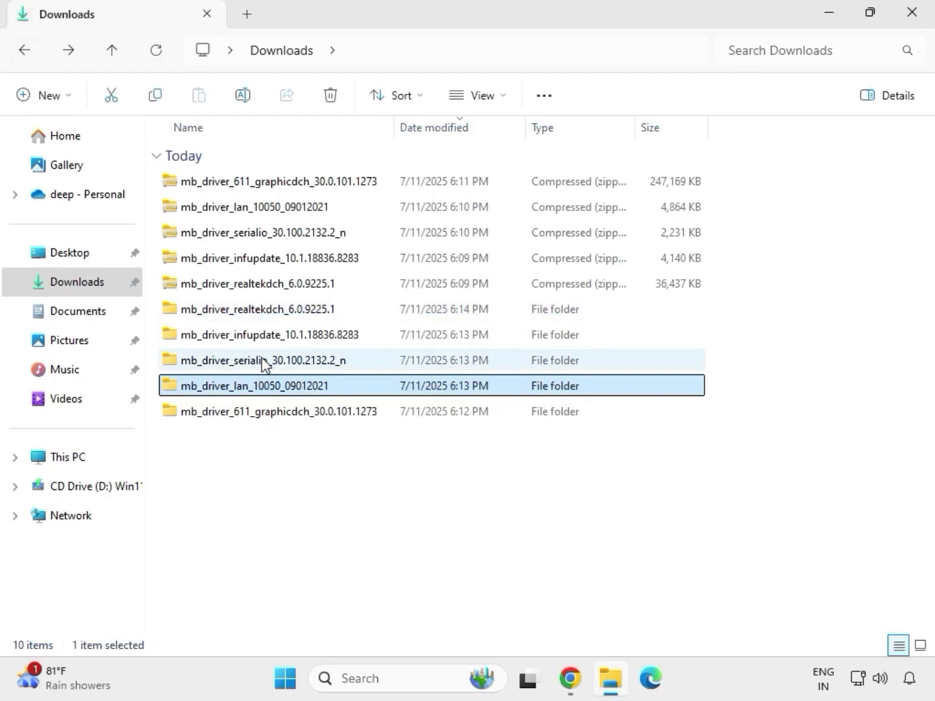
double_click(263, 361)
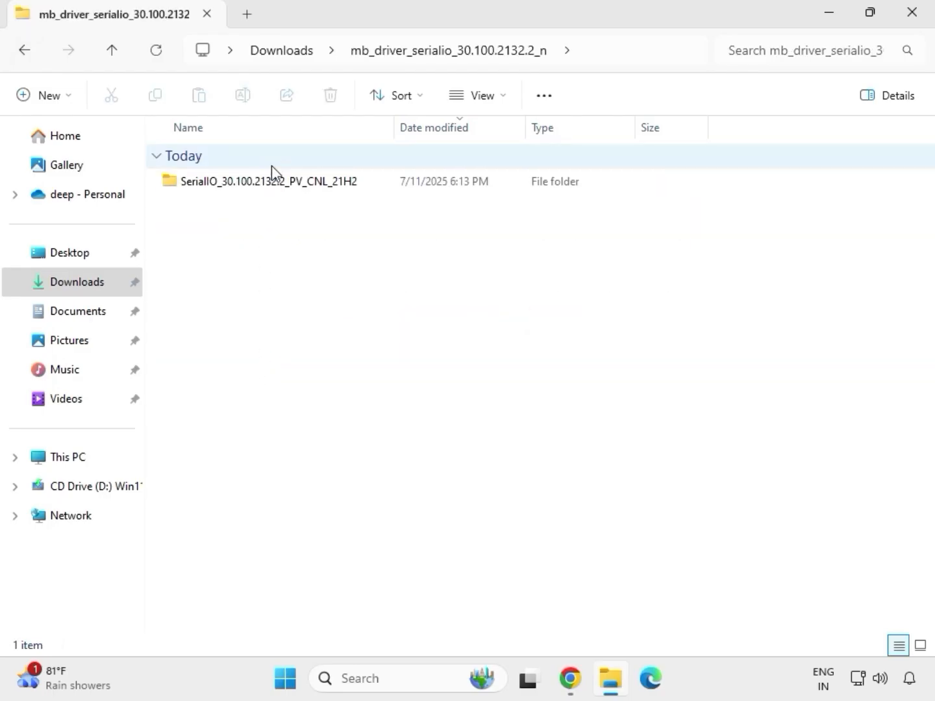
double_click(279, 183)
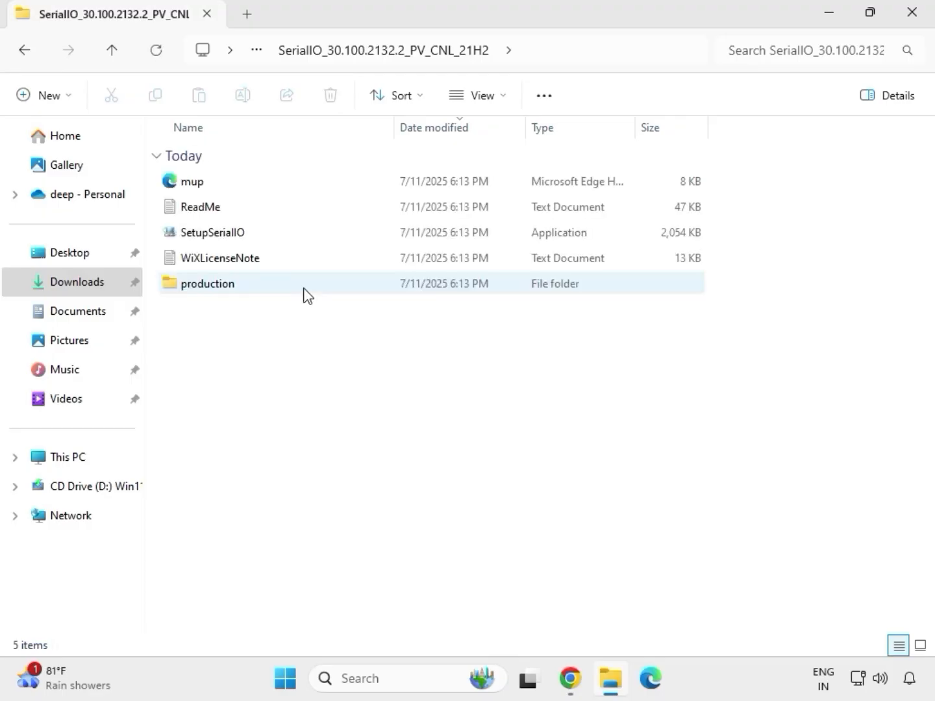
click(236, 237)
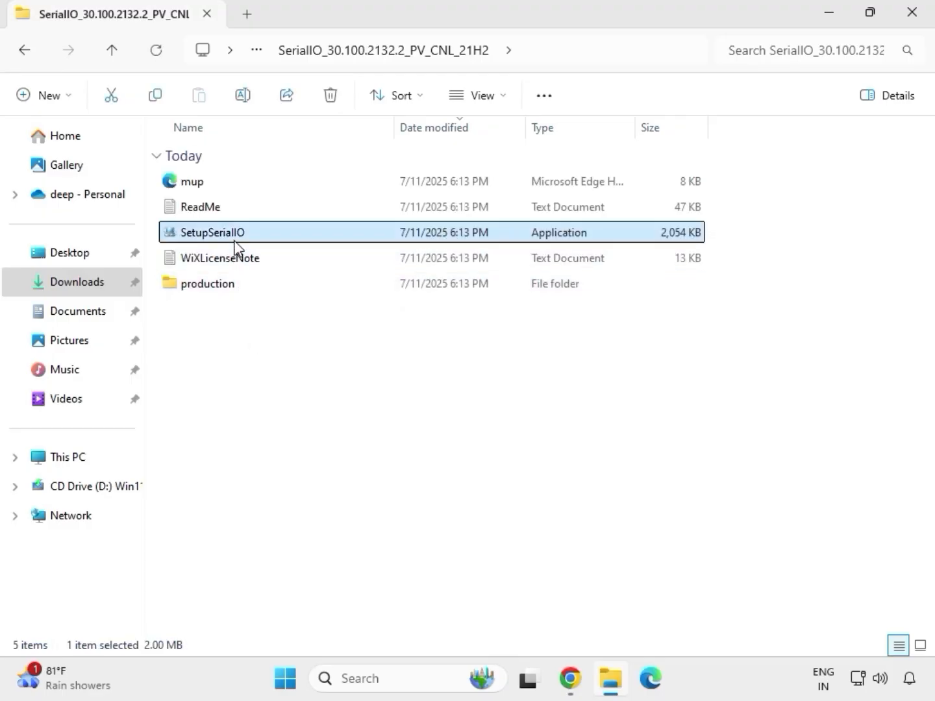
right_click(236, 237)
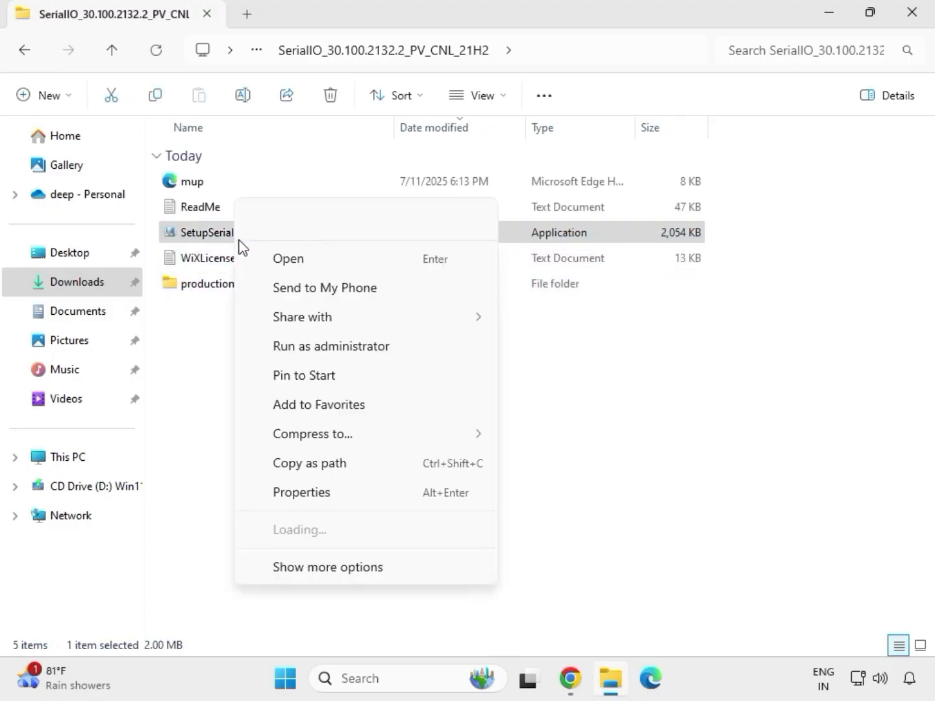
click(324, 348)
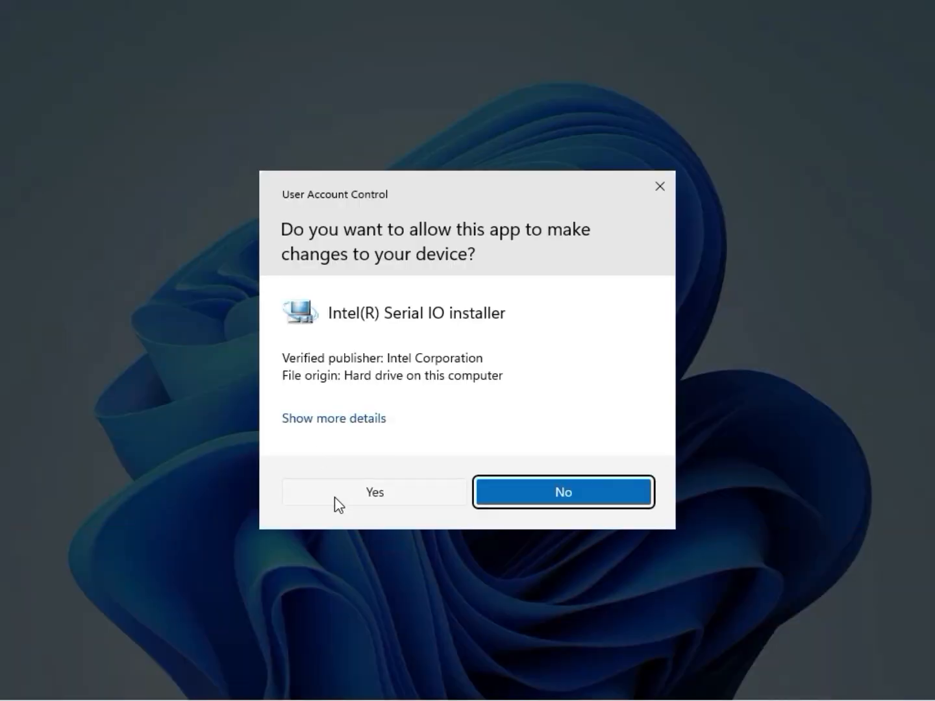
click(368, 491)
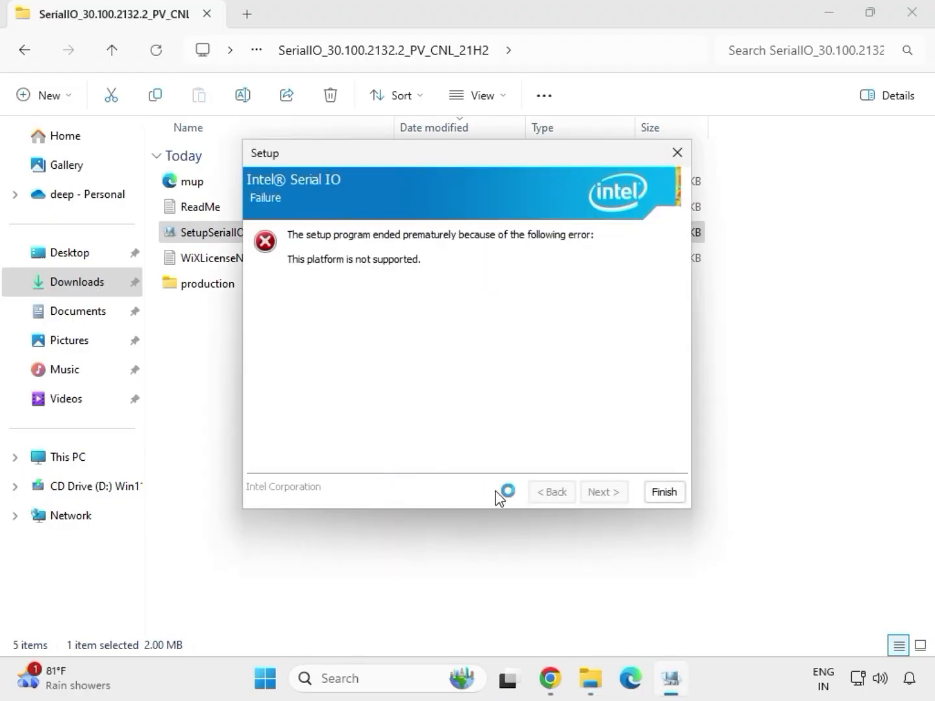
click(655, 493)
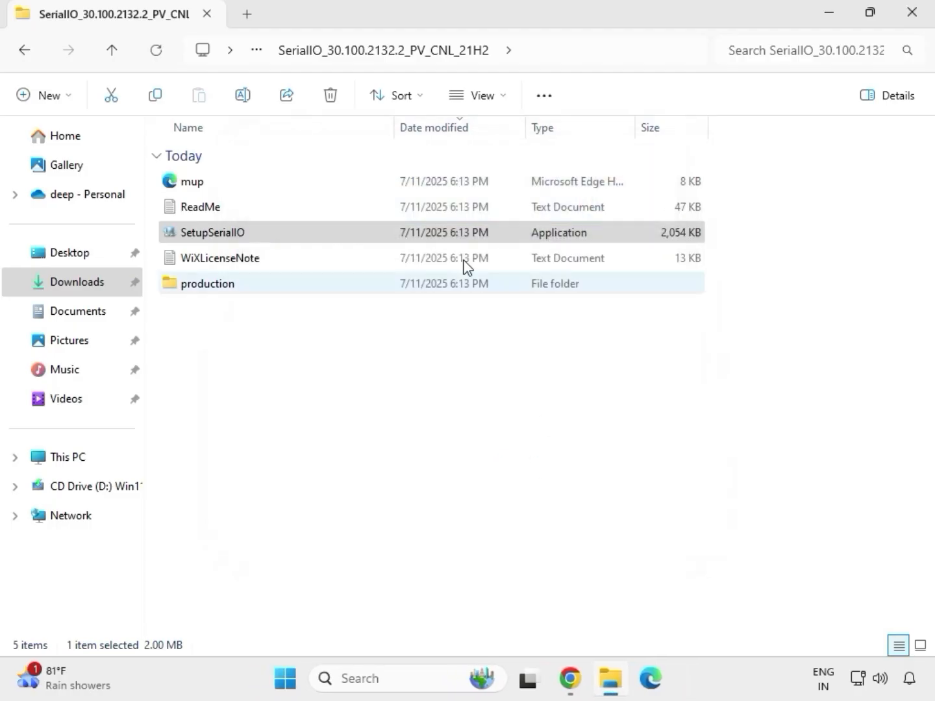
Step: Launch SetupChipset as administrator from the extracted mb_driver_infupdate_10.1.18836.8283 folder and allow it to make changes to the device
click(27, 54)
click(27, 54)
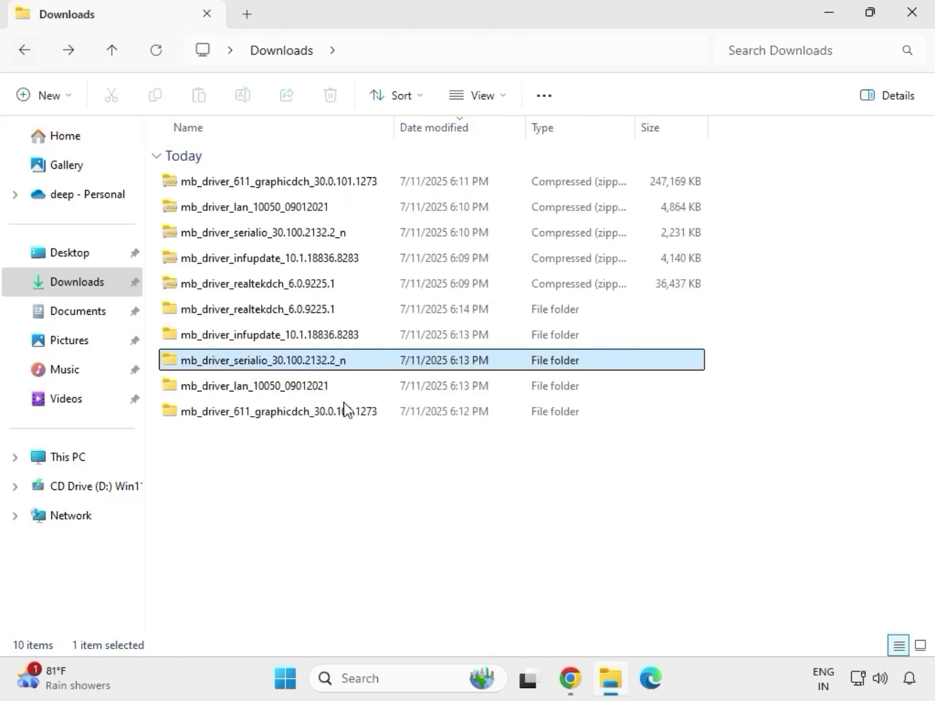
click(246, 341)
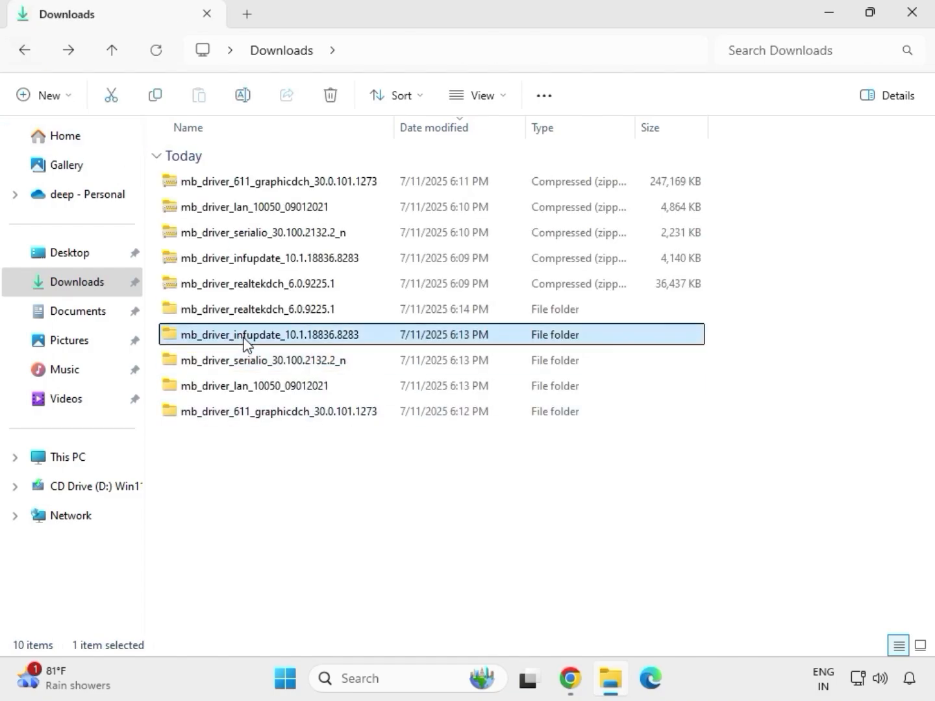
double_click(245, 342)
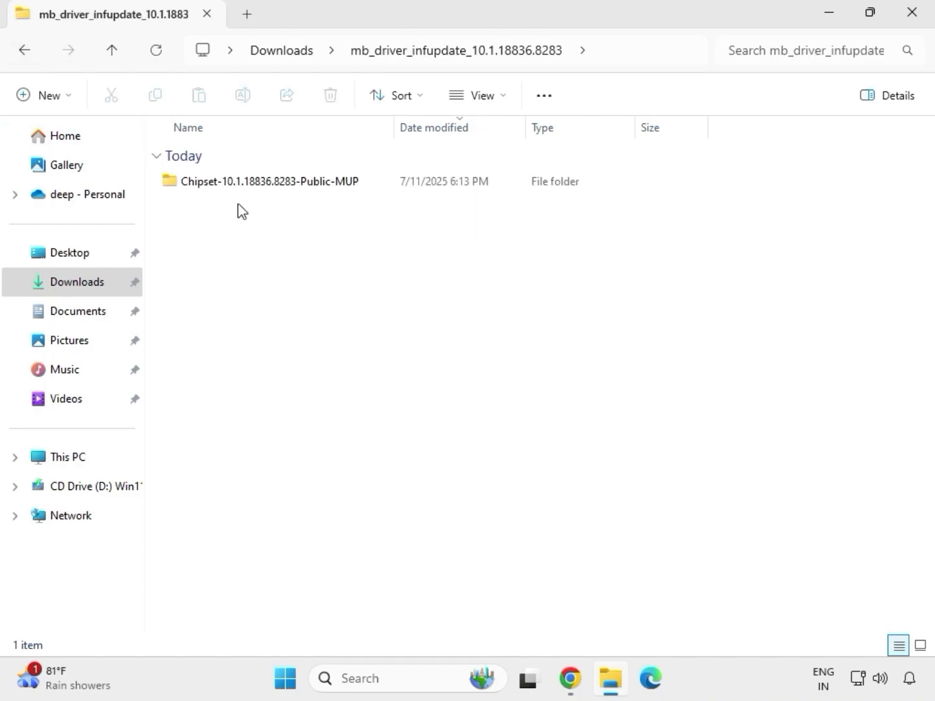
double_click(250, 184)
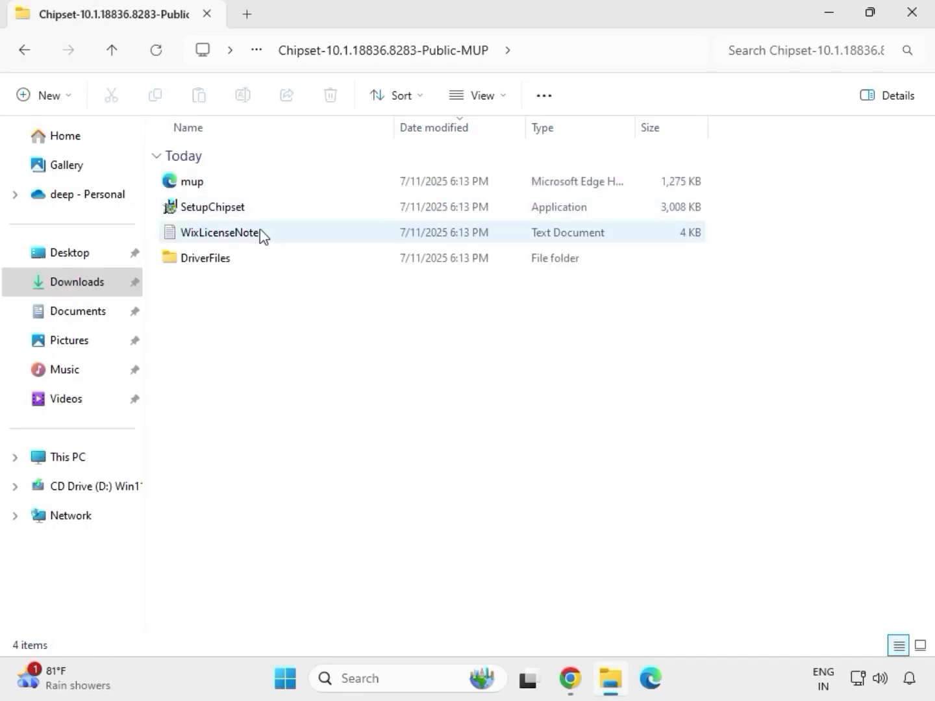
click(268, 209)
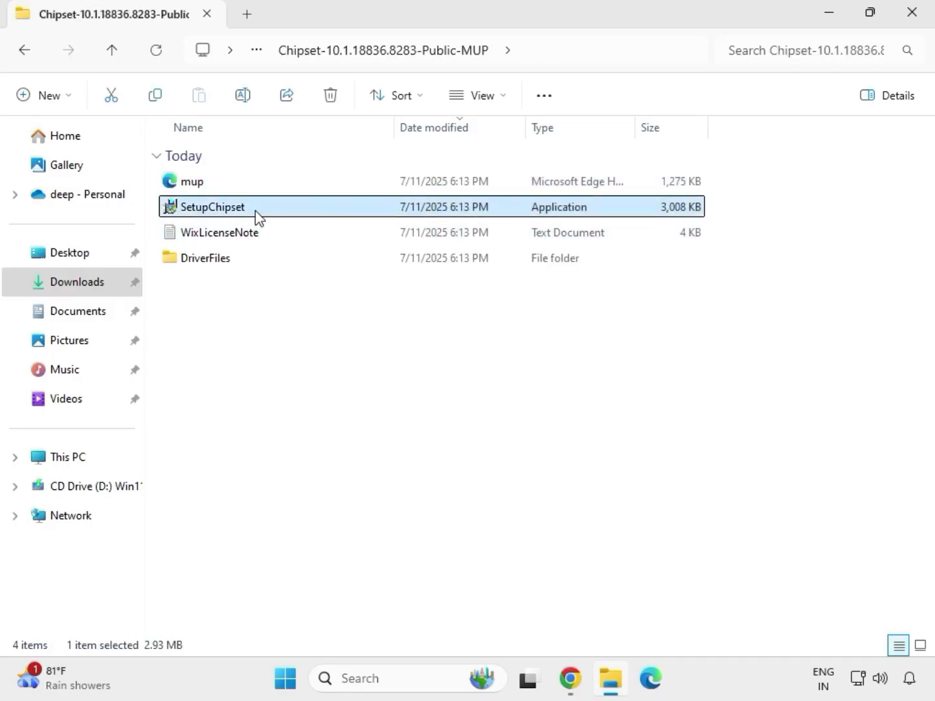
right_click(267, 223)
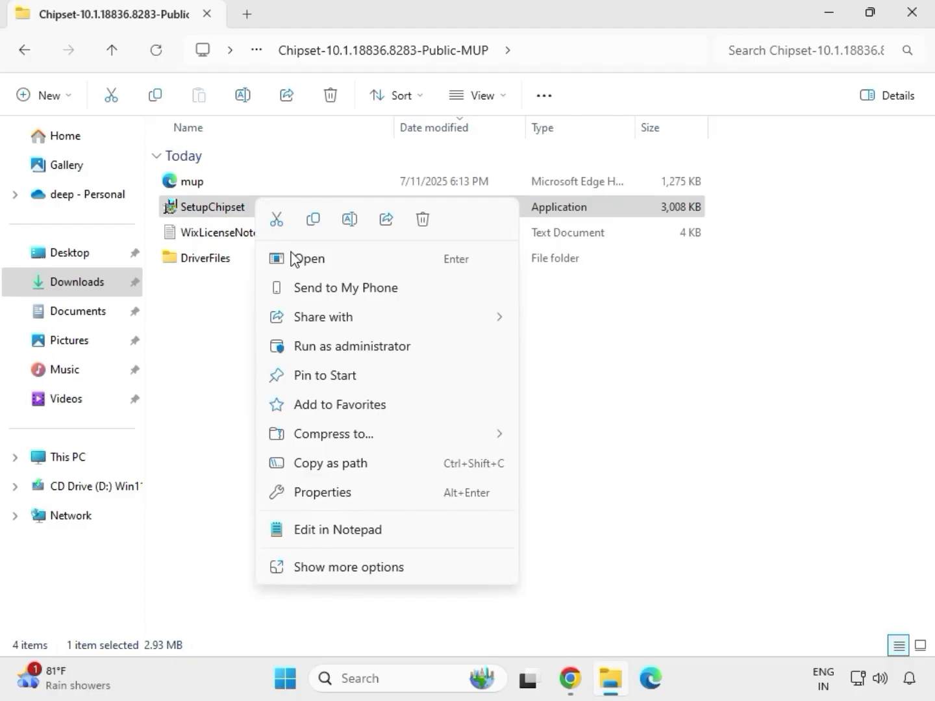
click(329, 341)
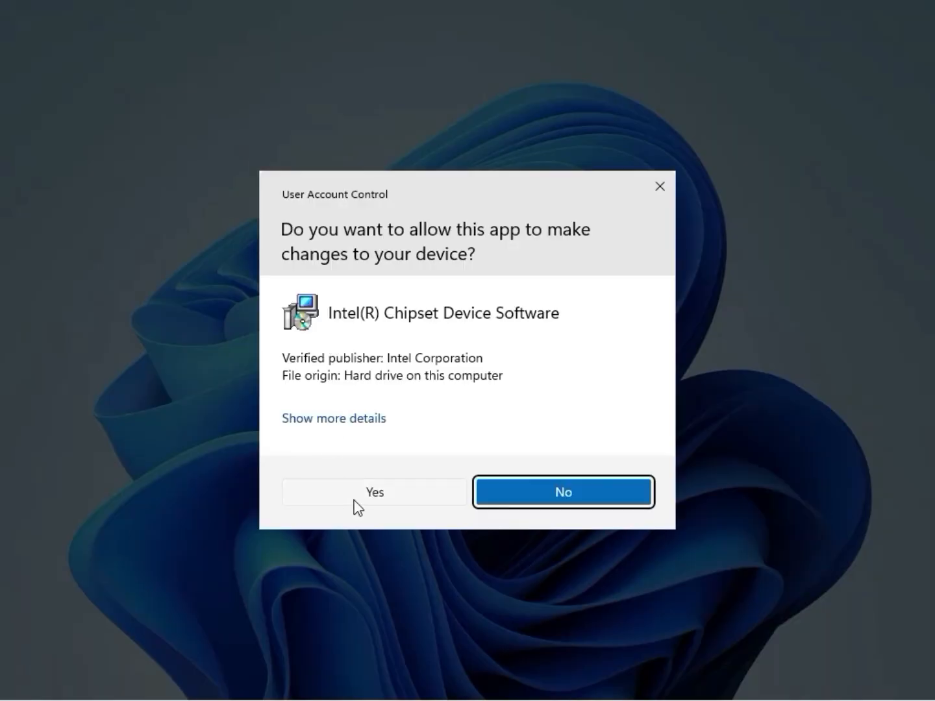
click(372, 506)
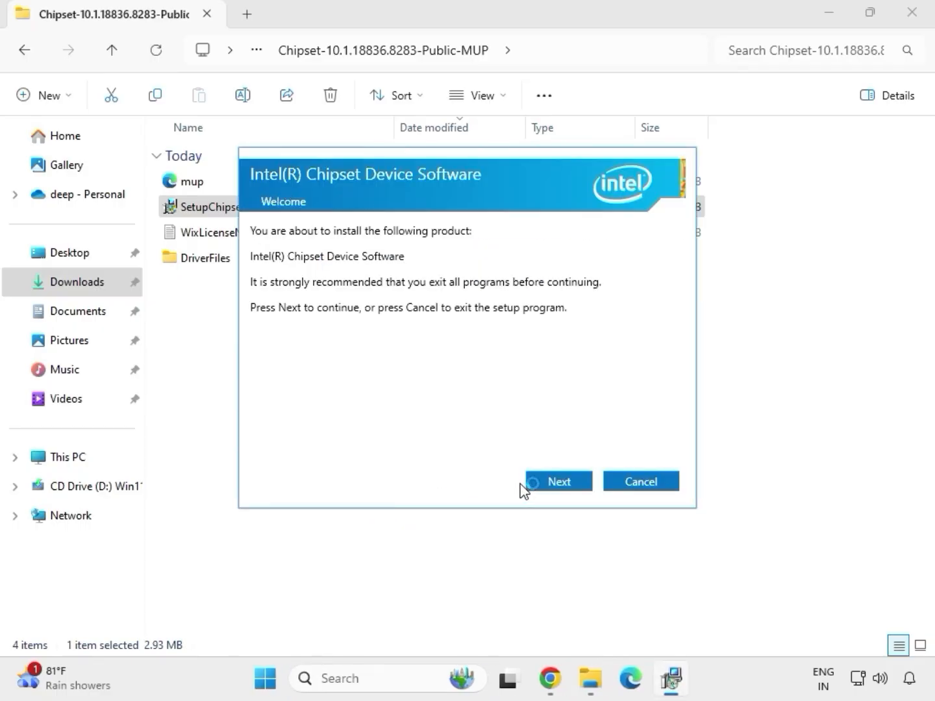
Step: Install the Intel(R) Chipset Device Software and close its setup wizard
click(547, 490)
click(546, 486)
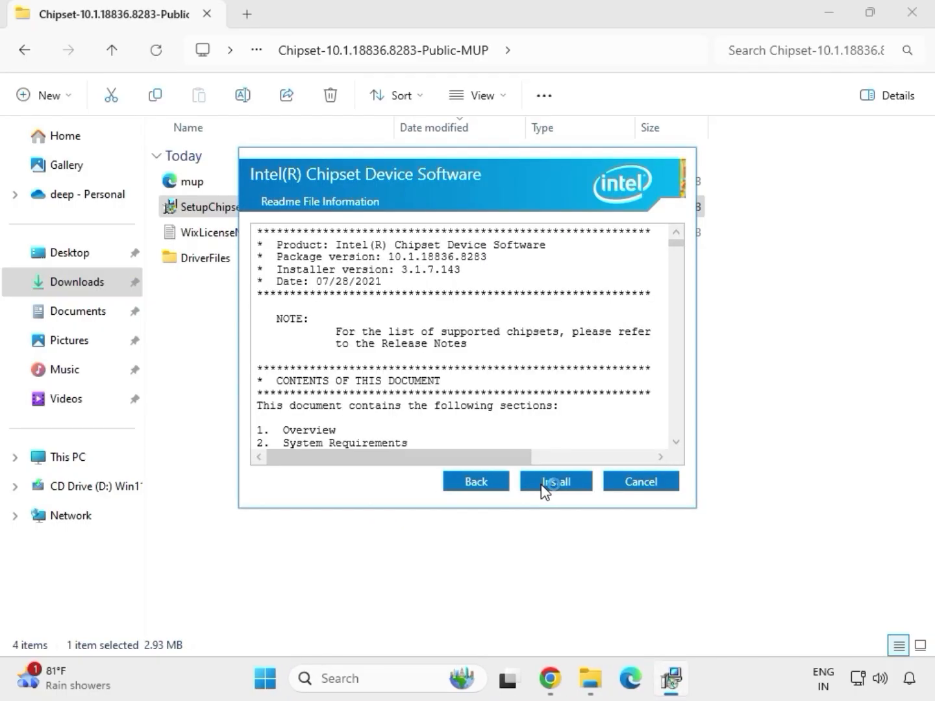
click(567, 487)
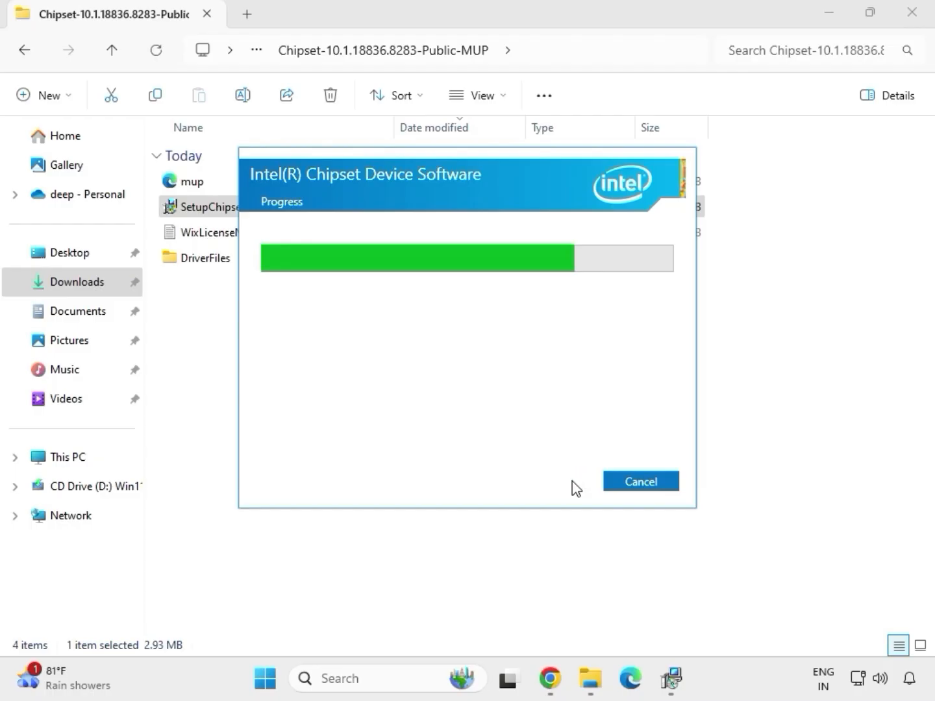
click(632, 485)
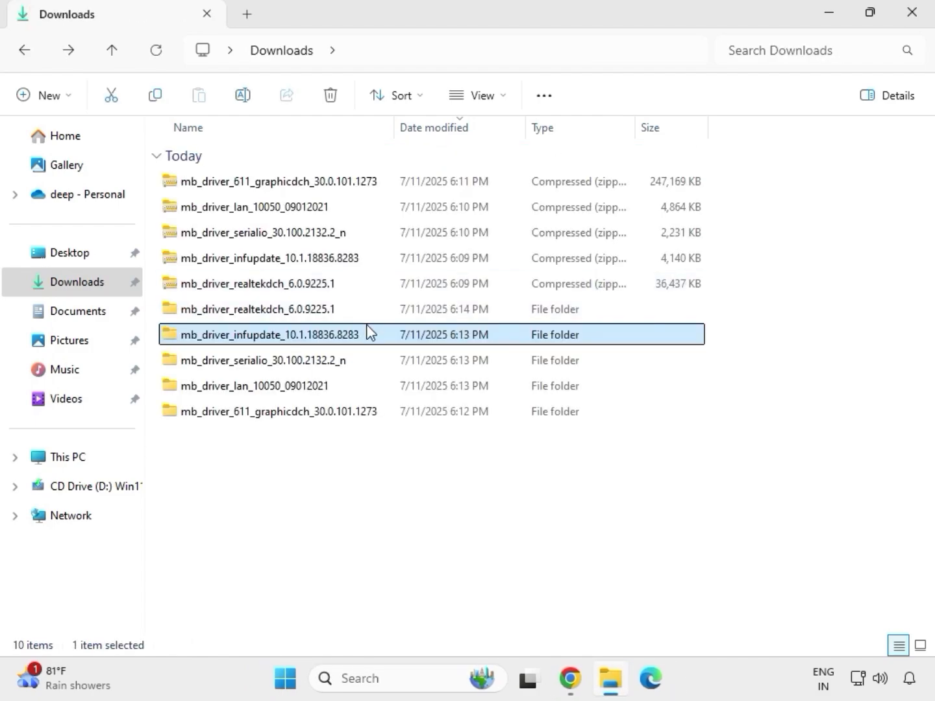
Step: Launch the graphics driver application again as administrator from the extracted mb_driver_611_graphicdch_30.0.101.1273 folder and allow its changes
double_click(348, 312)
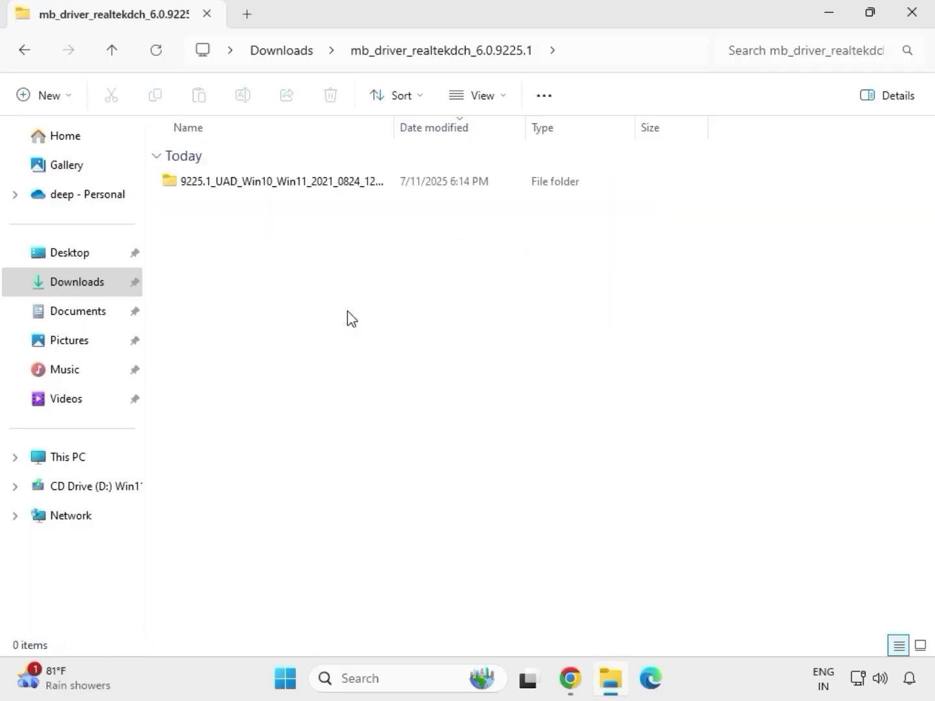
click(290, 58)
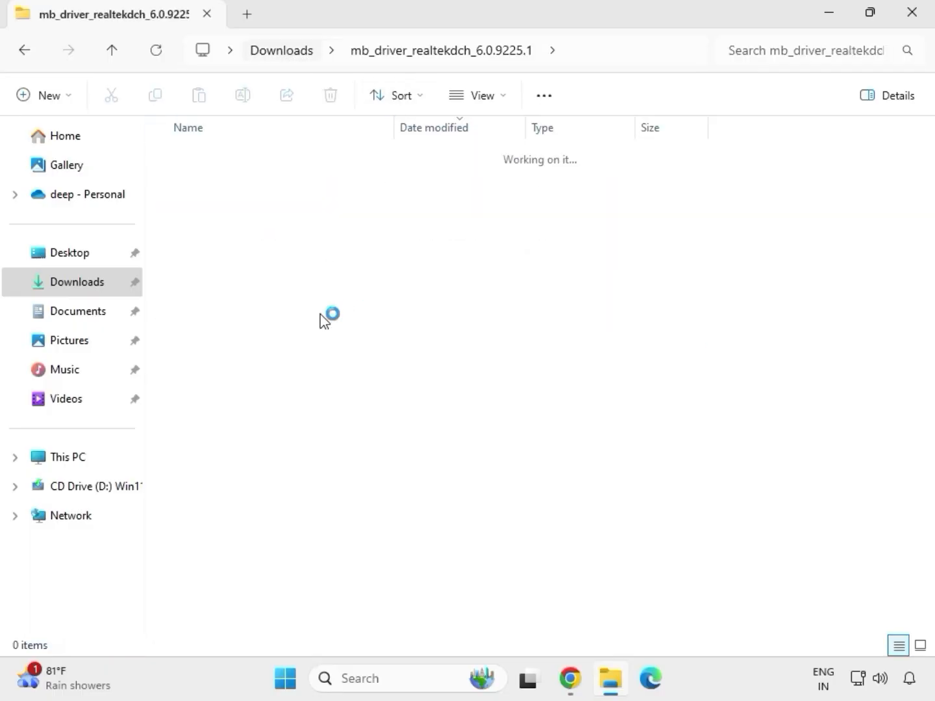
click(272, 413)
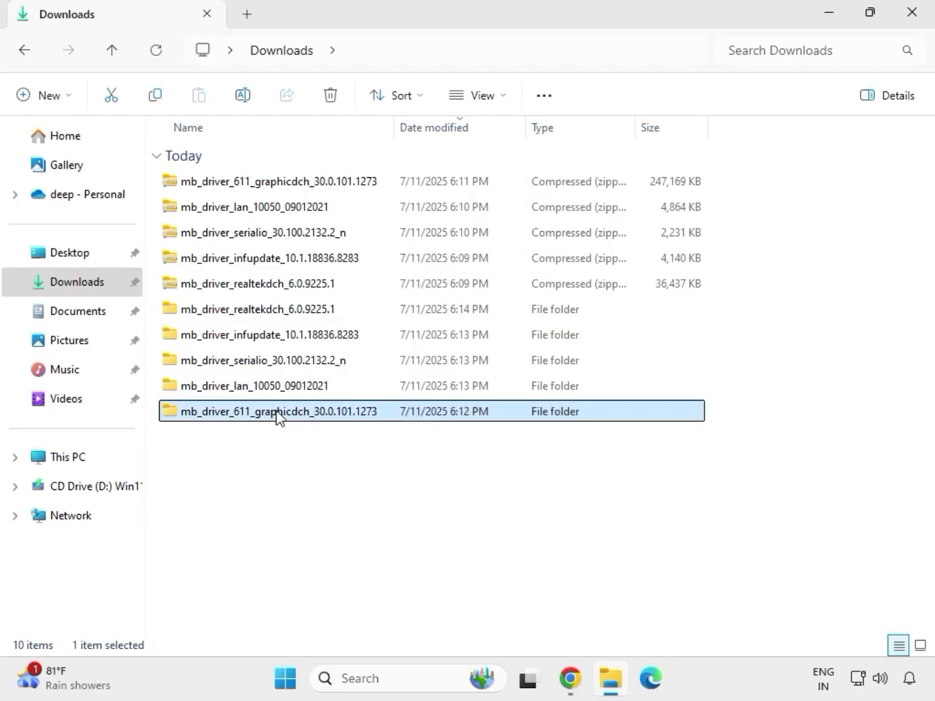
double_click(288, 413)
click(258, 186)
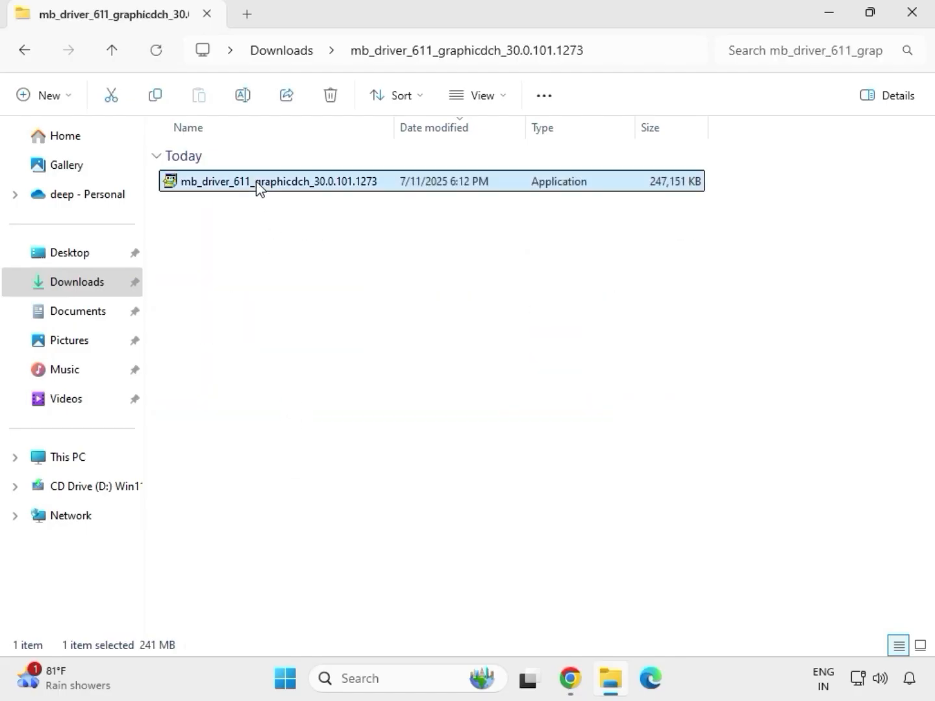
right_click(260, 186)
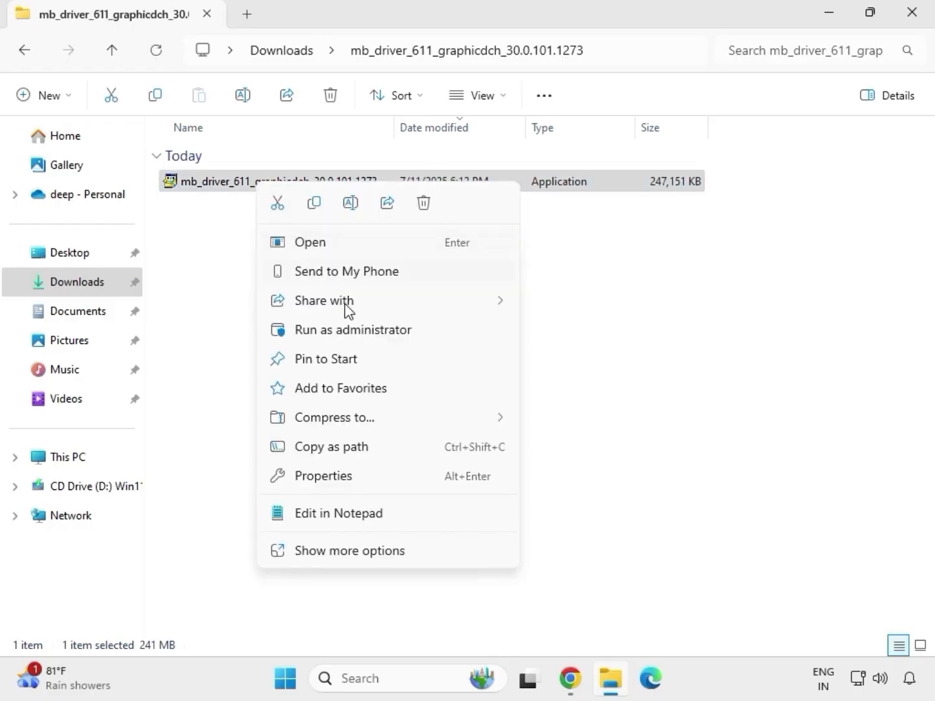
click(356, 331)
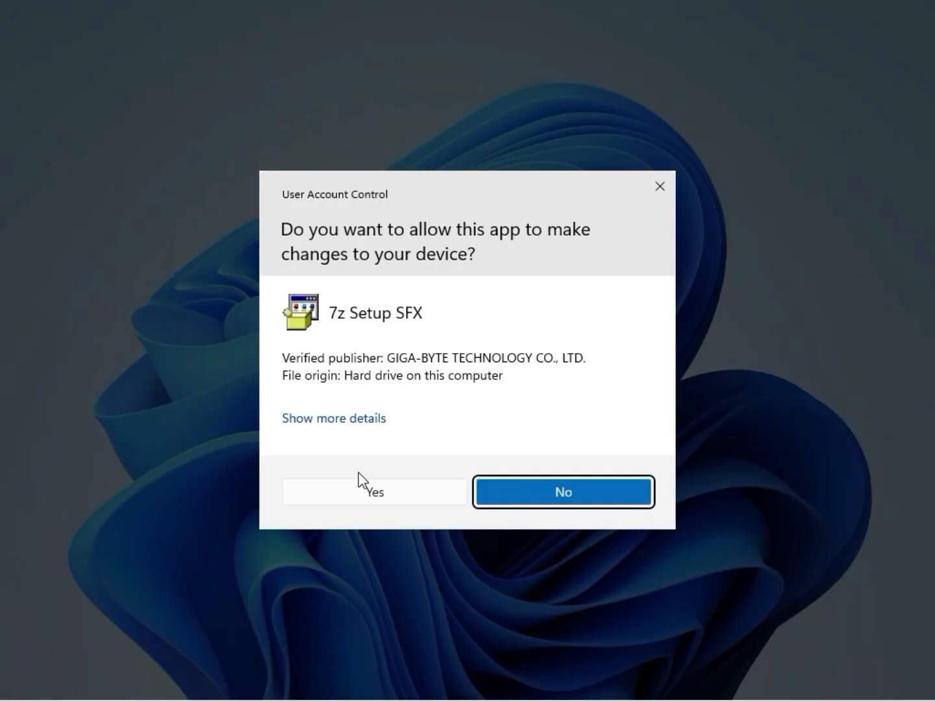
click(360, 491)
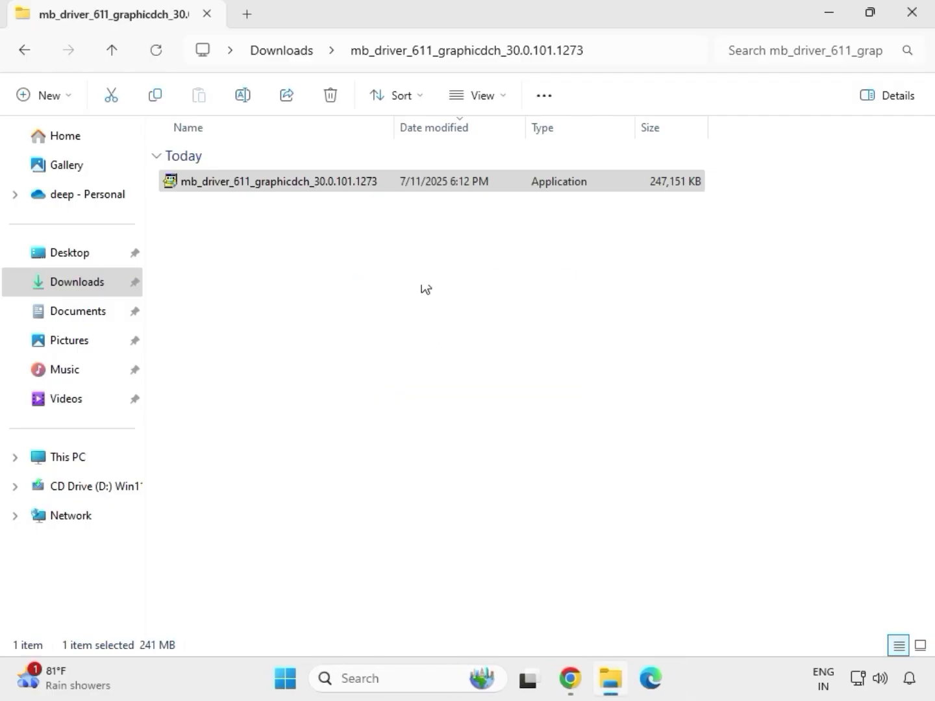
Step: Open the 9225.1_UAD_Win10_Win11_2021_0824_123850_WHQL_1458 folder inside the extracted mb_driver_realtekdch_6.0.9225.1 folder in Downloads
click(291, 50)
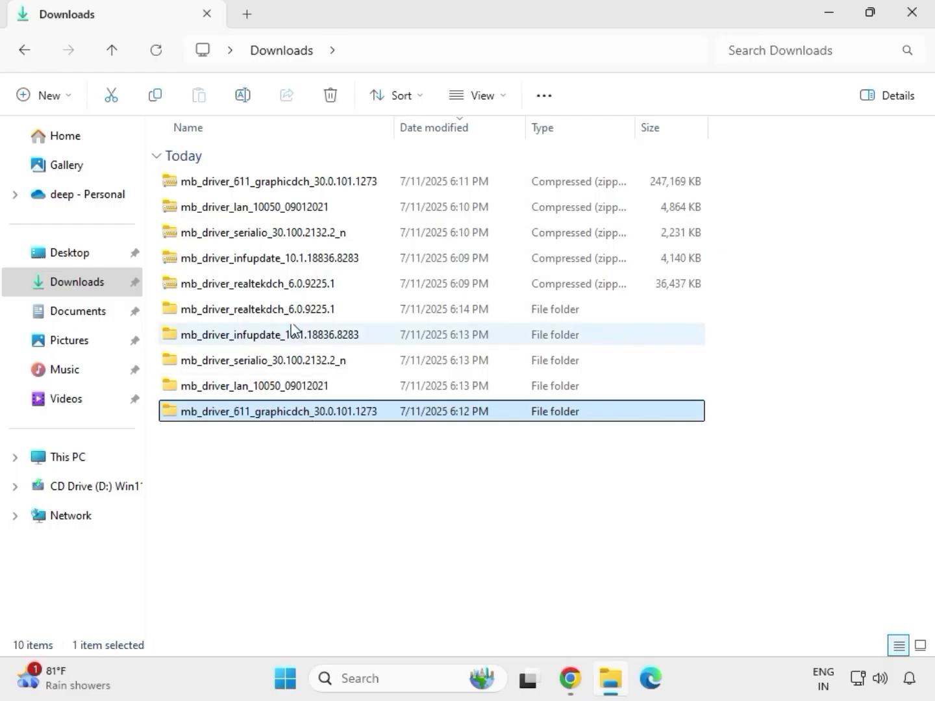
double_click(286, 310)
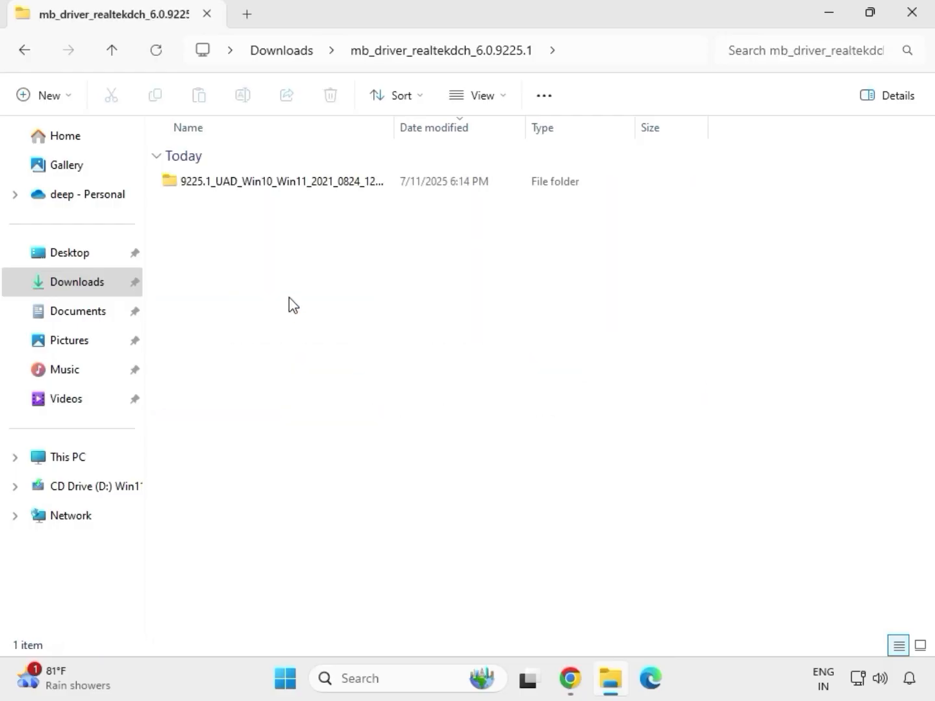
double_click(275, 180)
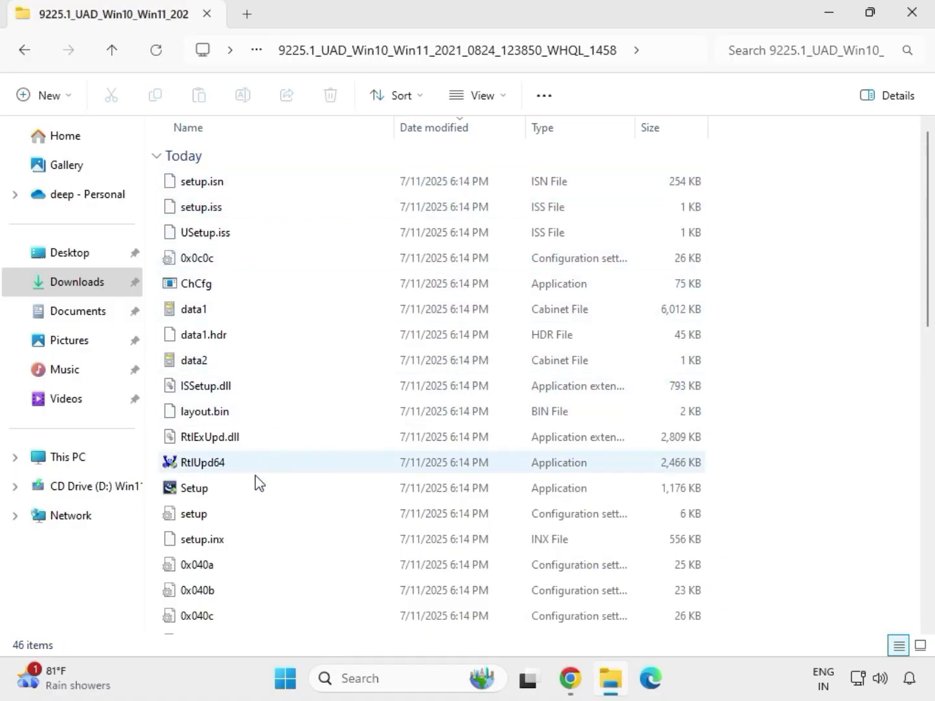
Step: Run the Setup application as administrator, allow its changes and complete the Realtek Audio Driver wizard
click(200, 493)
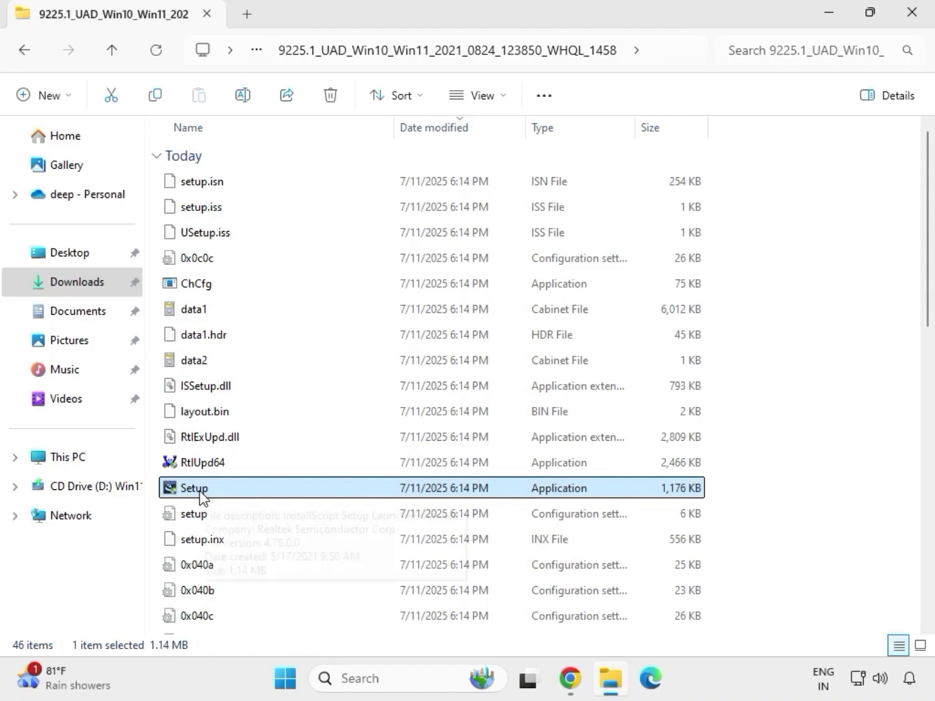
right_click(214, 496)
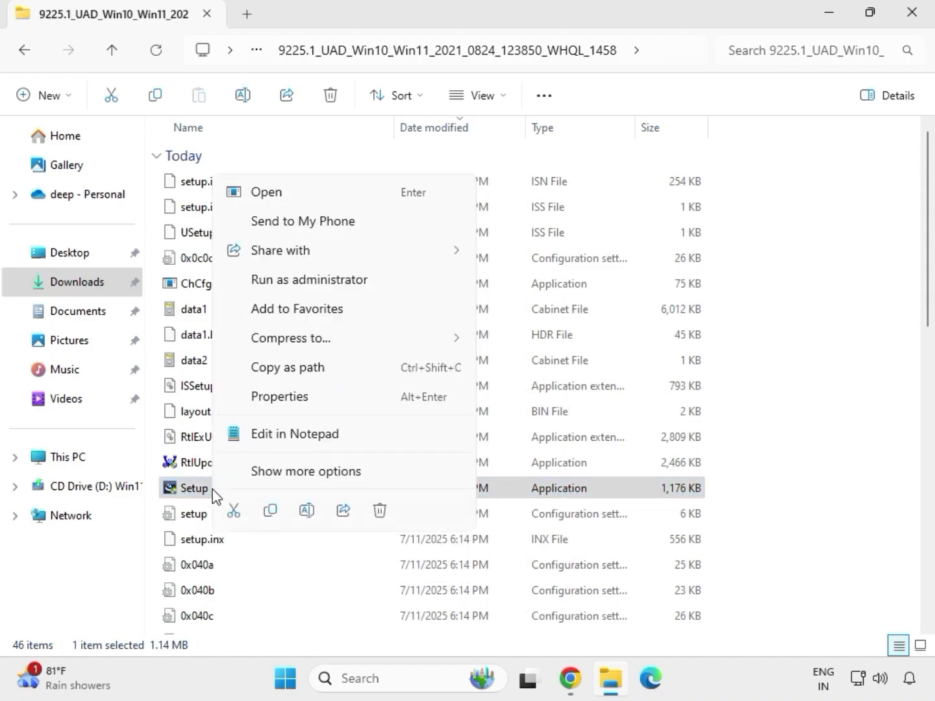
click(290, 281)
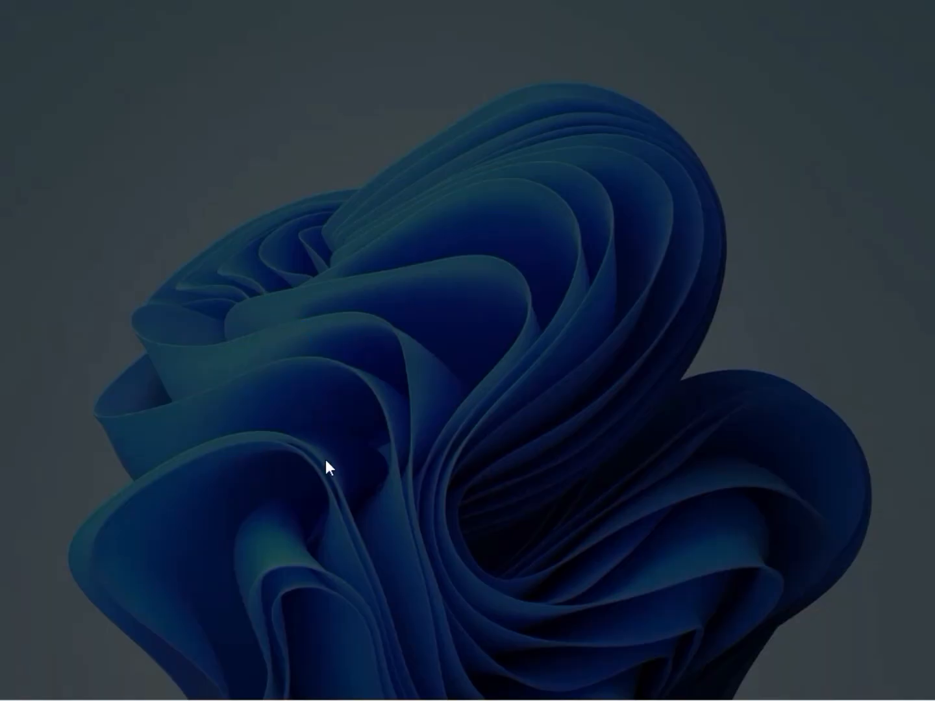
click(336, 492)
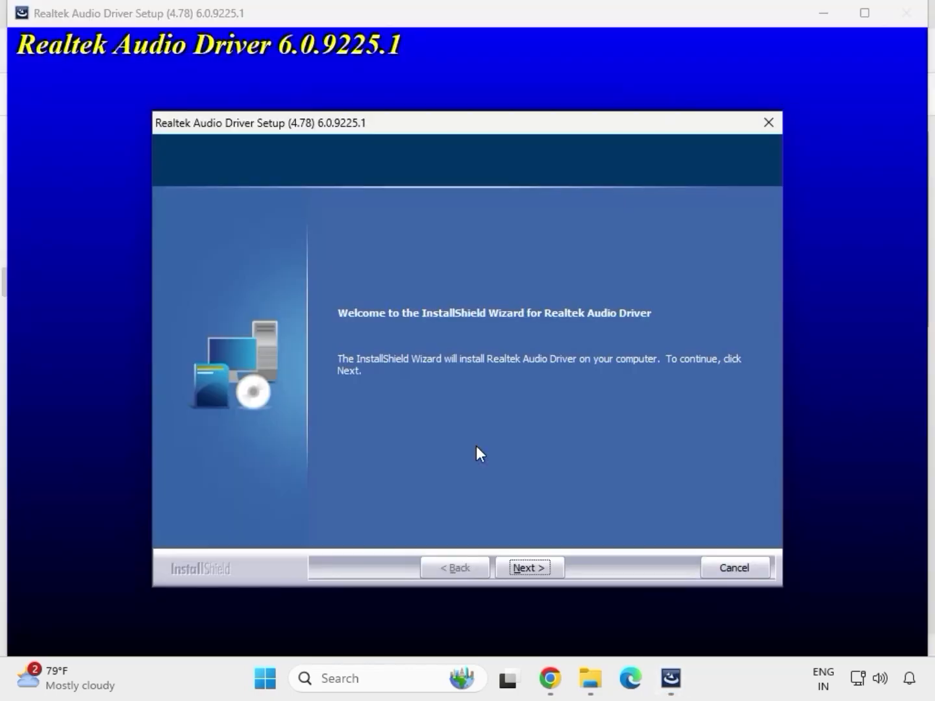
click(530, 566)
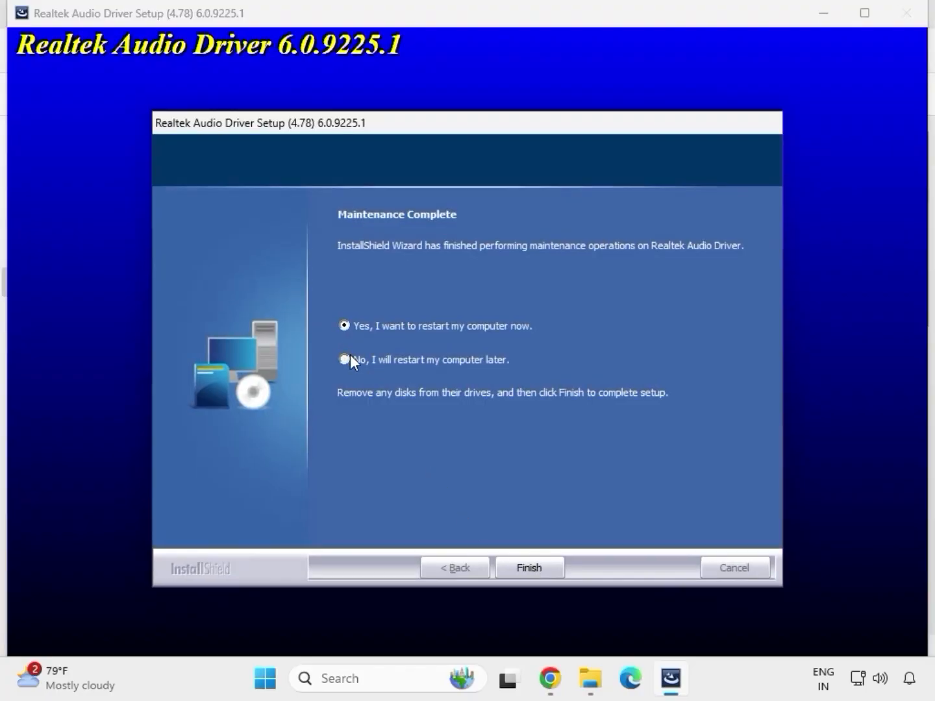
click(527, 567)
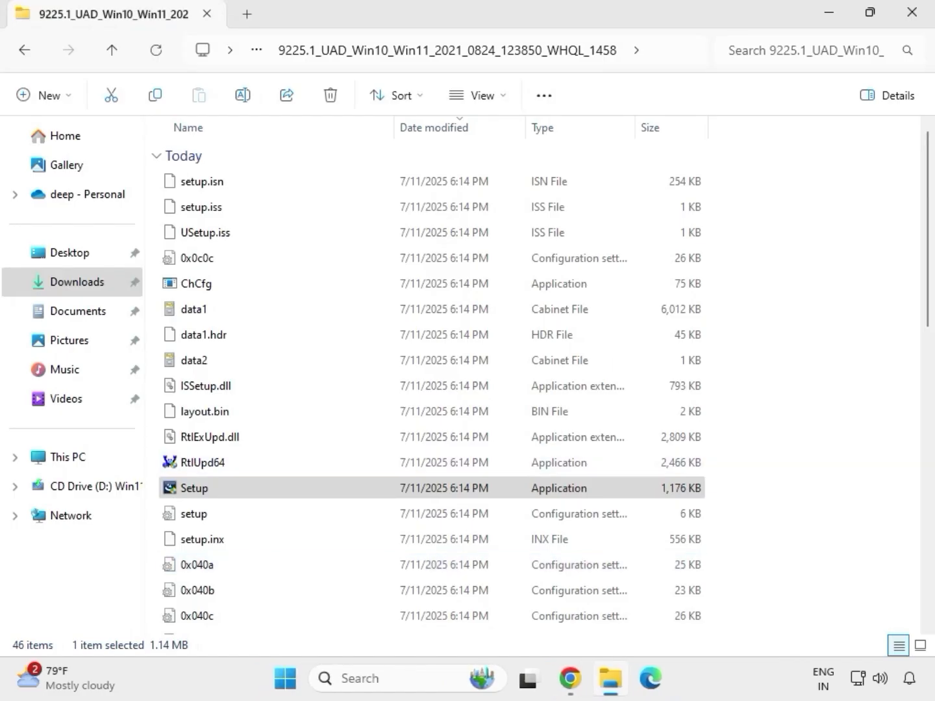